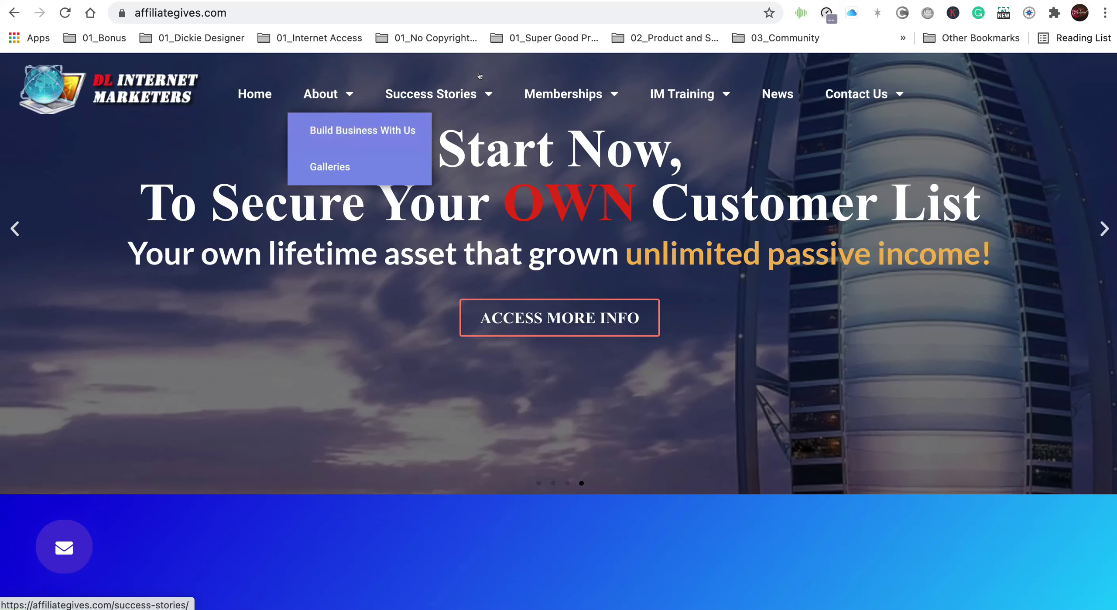
Step: Examine the live homepage's header menu and its About and Success Stories submenus, checking how the header behaves further down the page
mouse_move(480, 75)
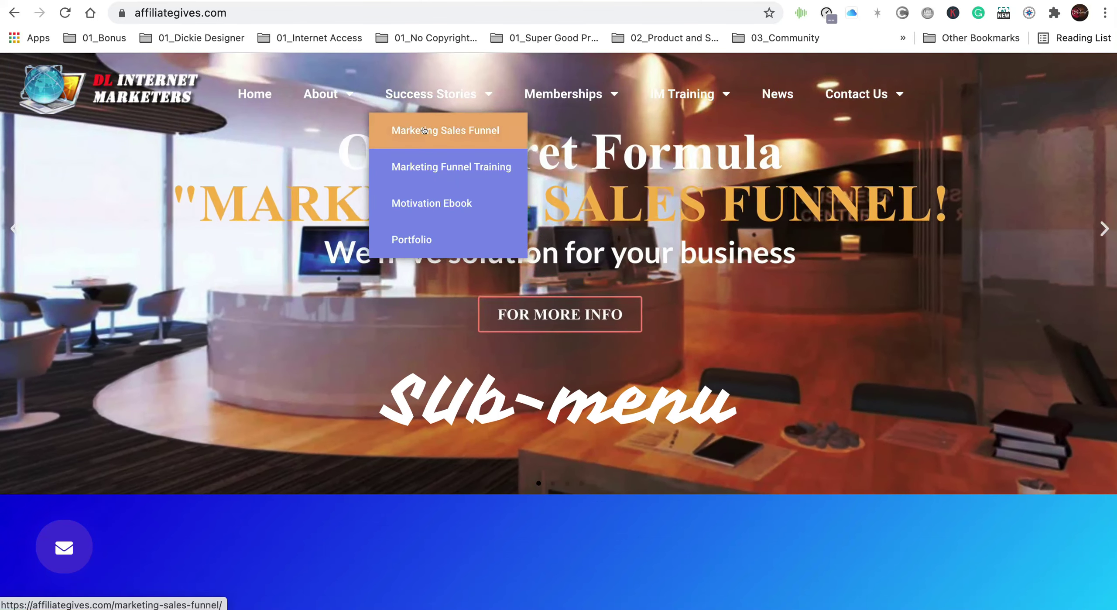
scroll(279, 192, down, 3)
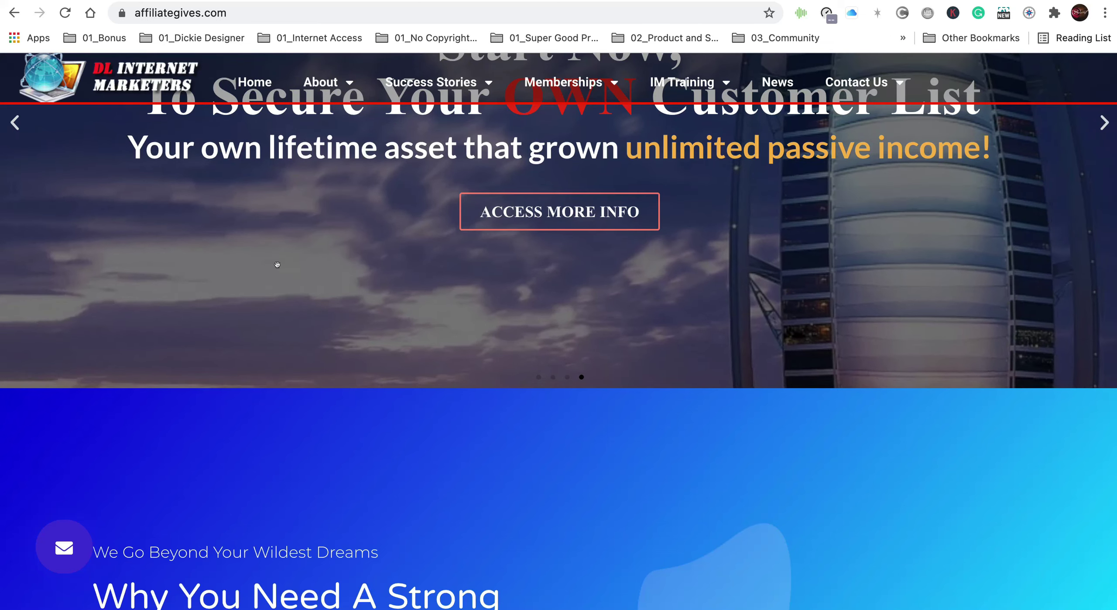
scroll(278, 265, down, 1)
scroll(282, 270, down, 3)
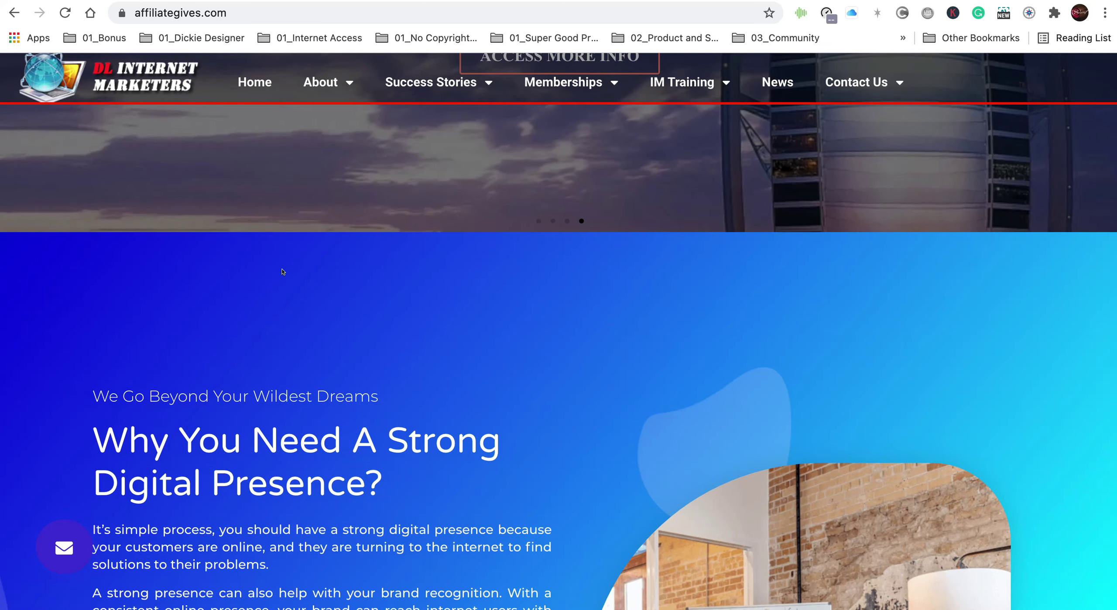
scroll(282, 272, down, 1)
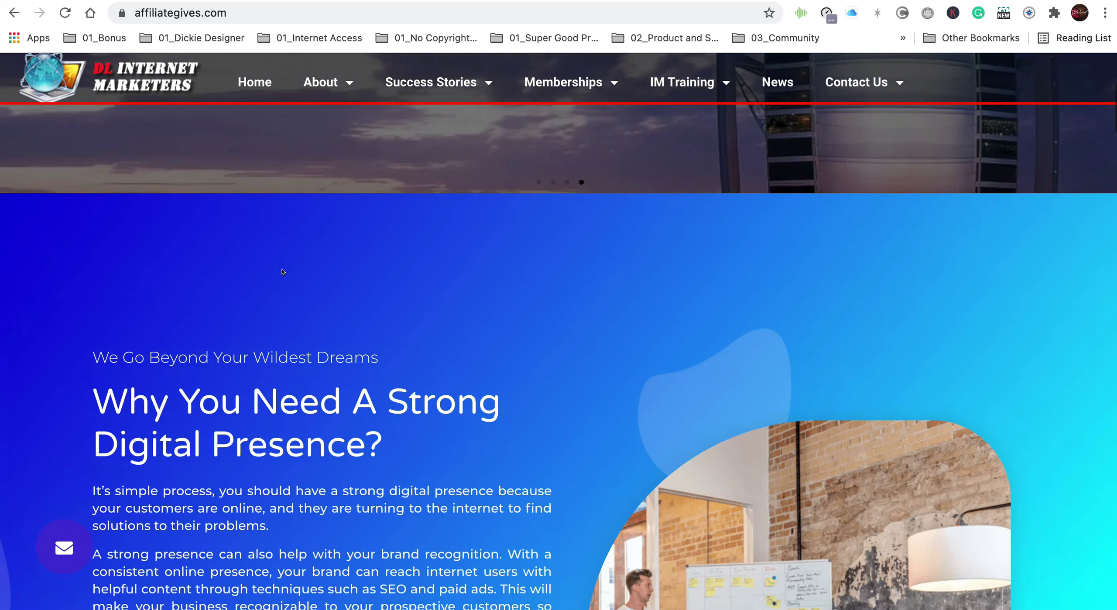
scroll(281, 272, down, 4)
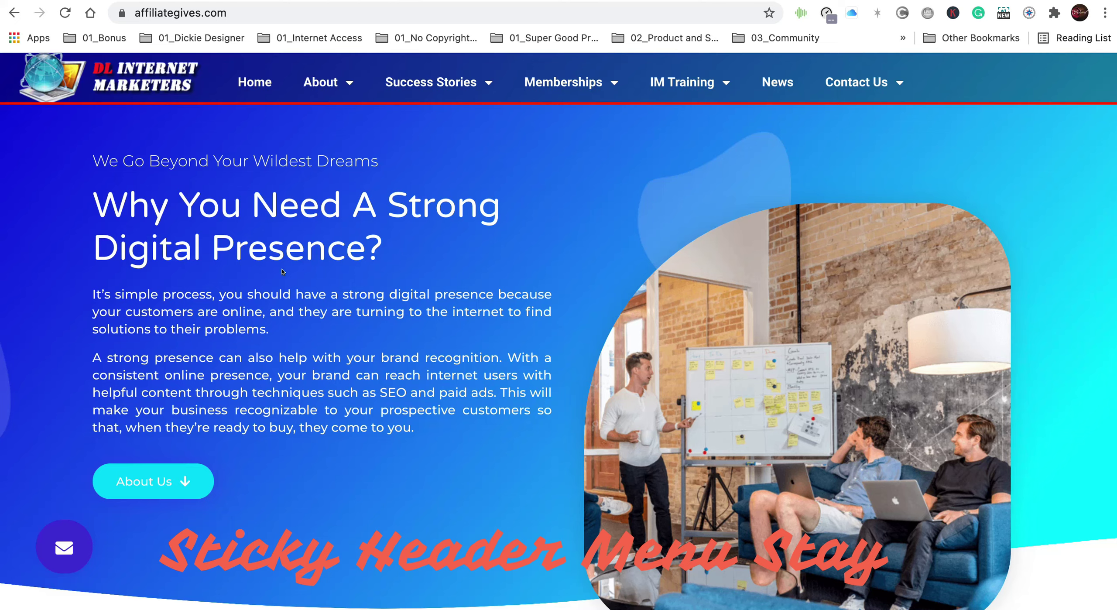
scroll(282, 272, down, 3)
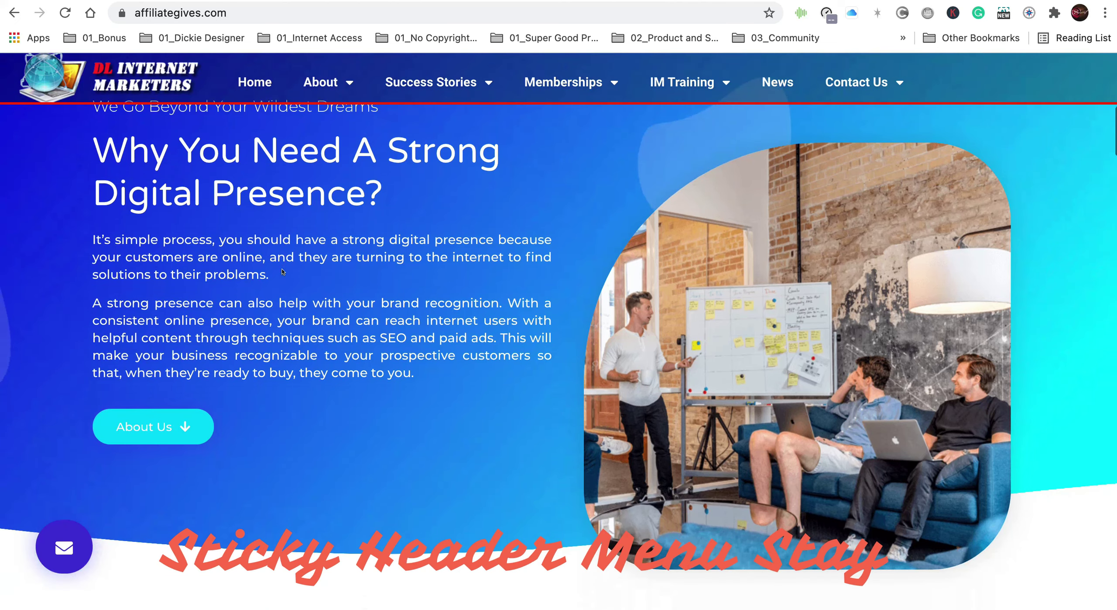
scroll(282, 267, down, 10)
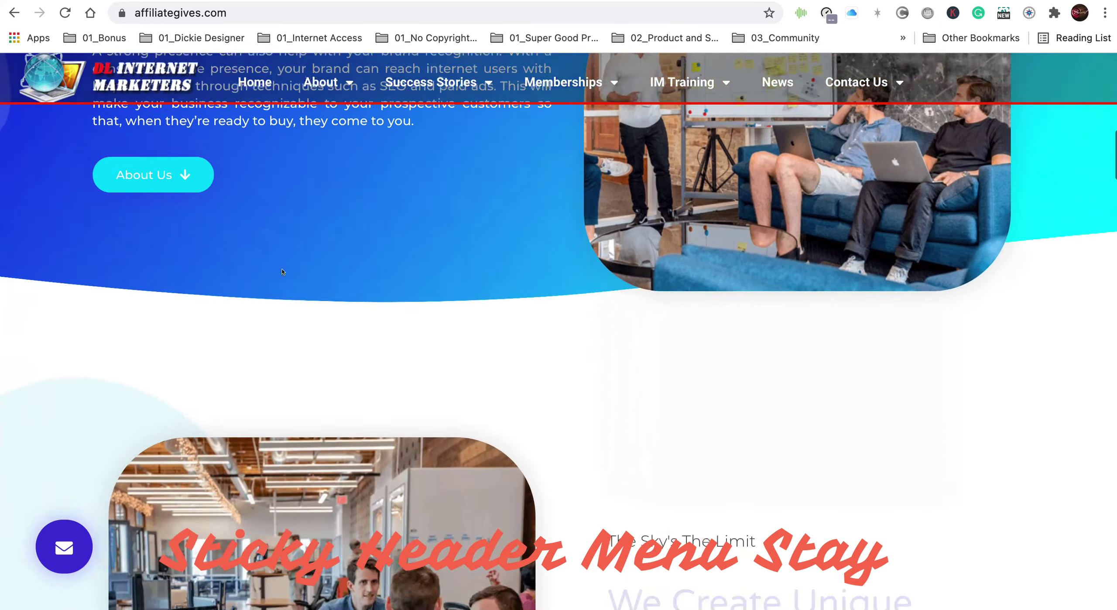
scroll(282, 272, down, 2)
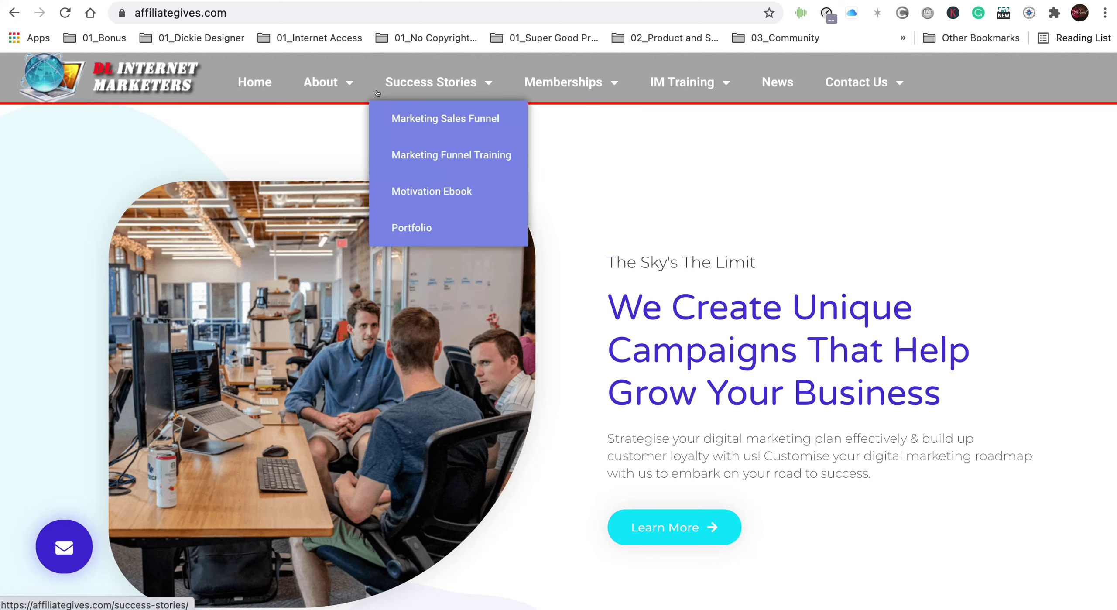
mouse_move(335, 79)
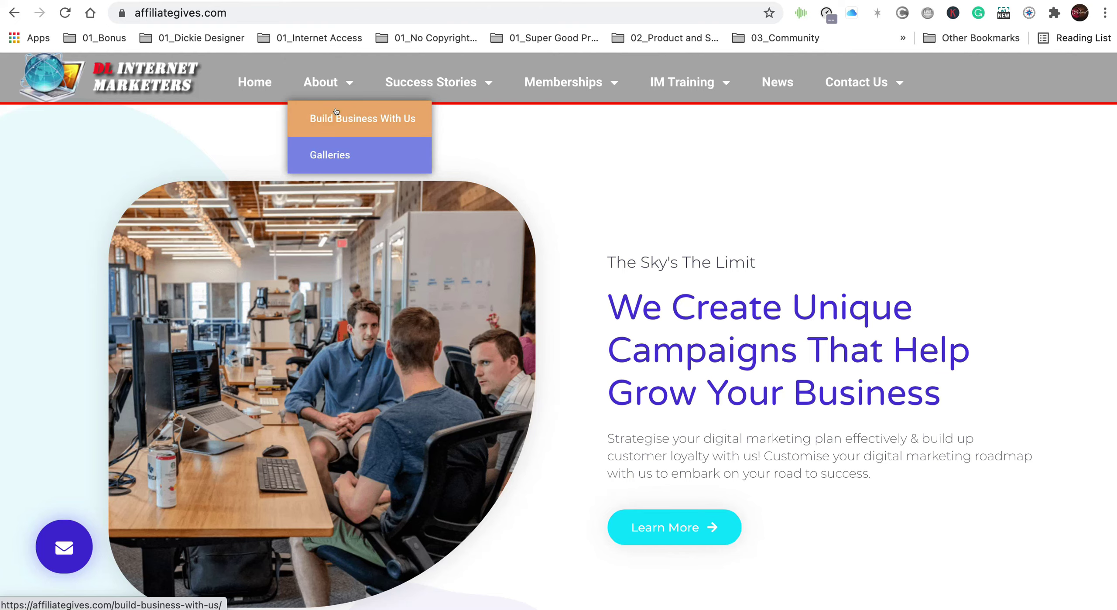
Step: Review the remaining homepage sections under the sticky header, from the campaign and service cards to the four-column footer
scroll(554, 174, down, 3)
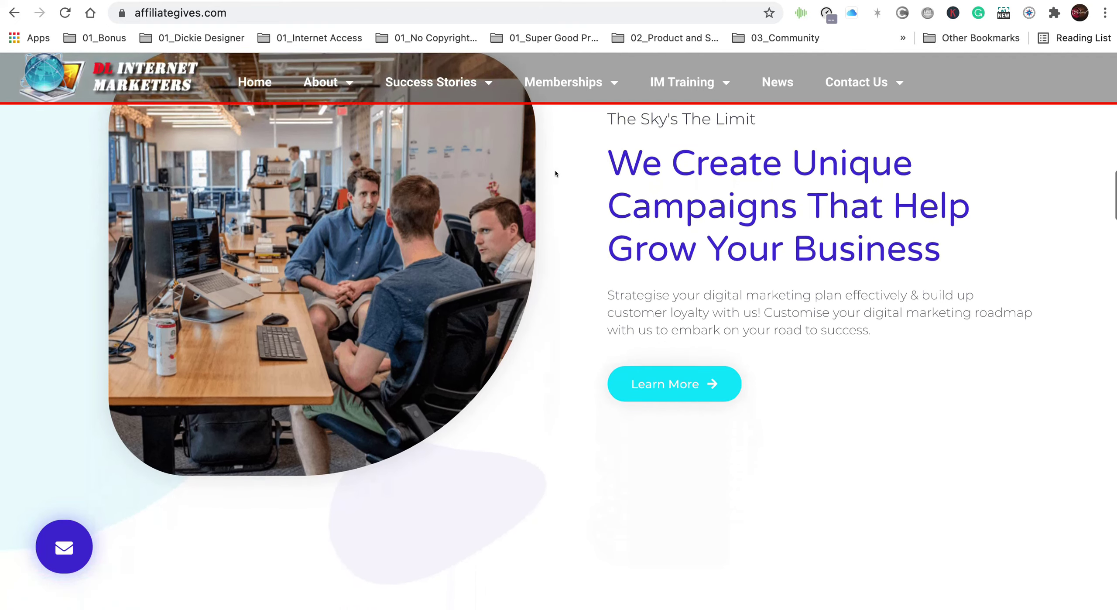
scroll(555, 173, down, 12)
scroll(555, 173, down, 3)
scroll(555, 174, down, 1)
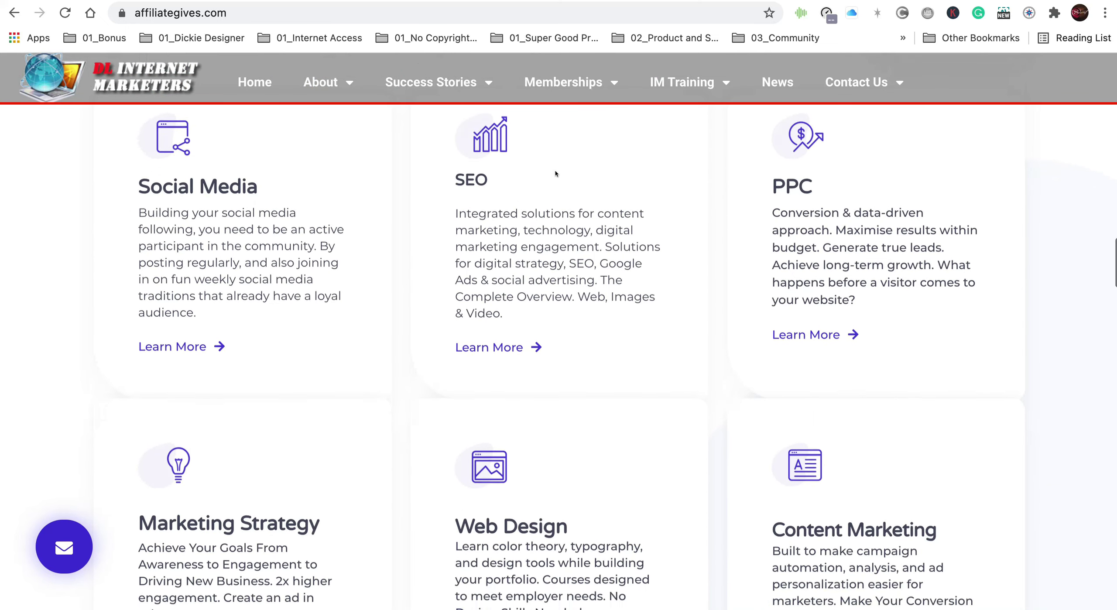
scroll(556, 174, down, 2)
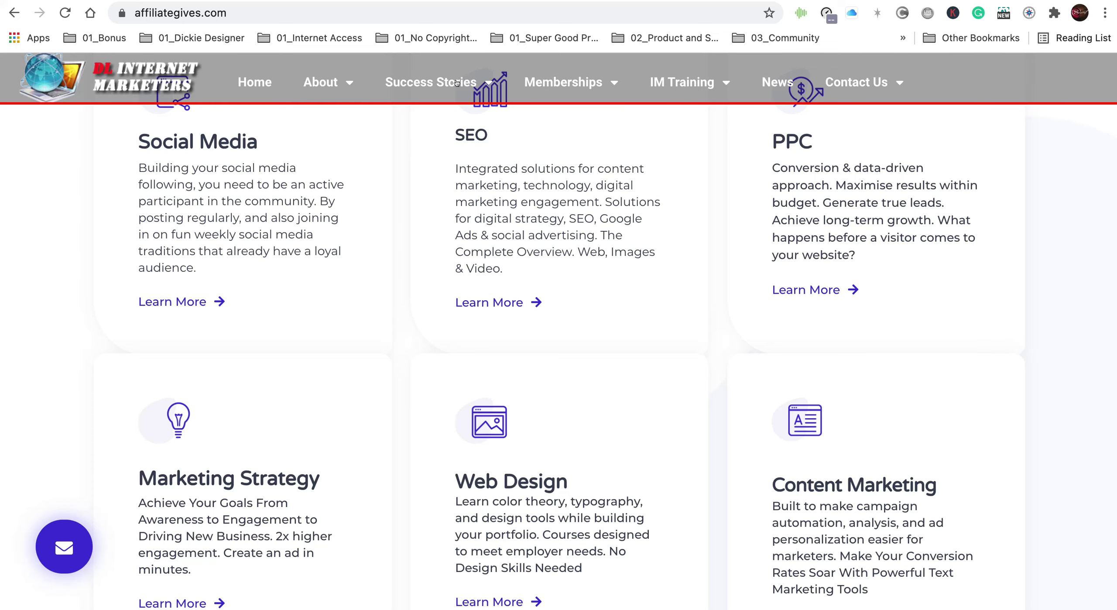
mouse_move(466, 80)
scroll(377, 320, down, 10)
scroll(377, 321, down, 20)
scroll(378, 315, down, 15)
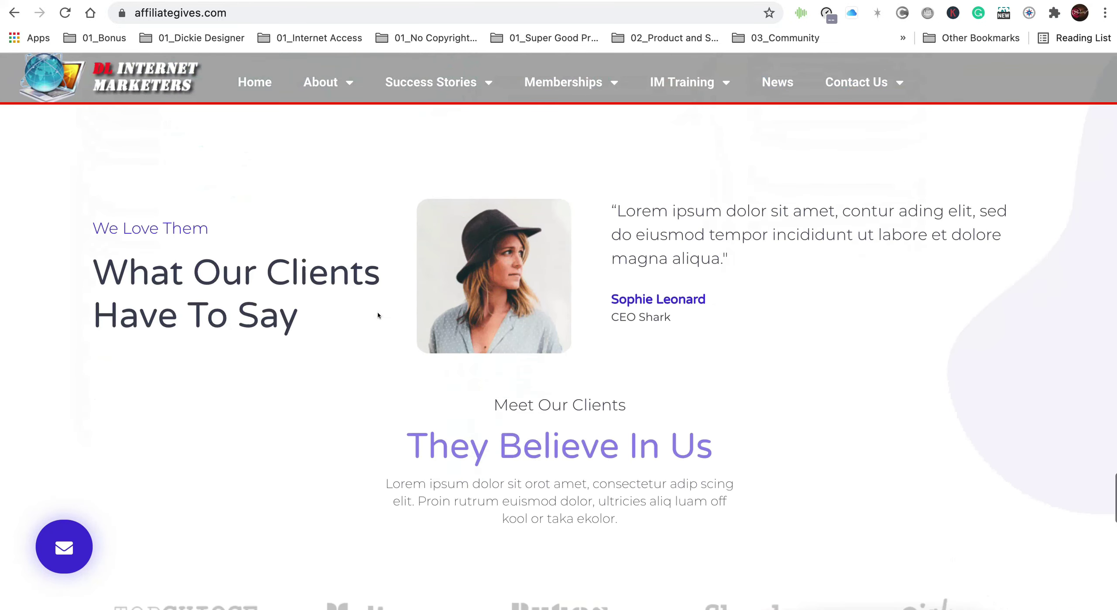
scroll(378, 315, down, 15)
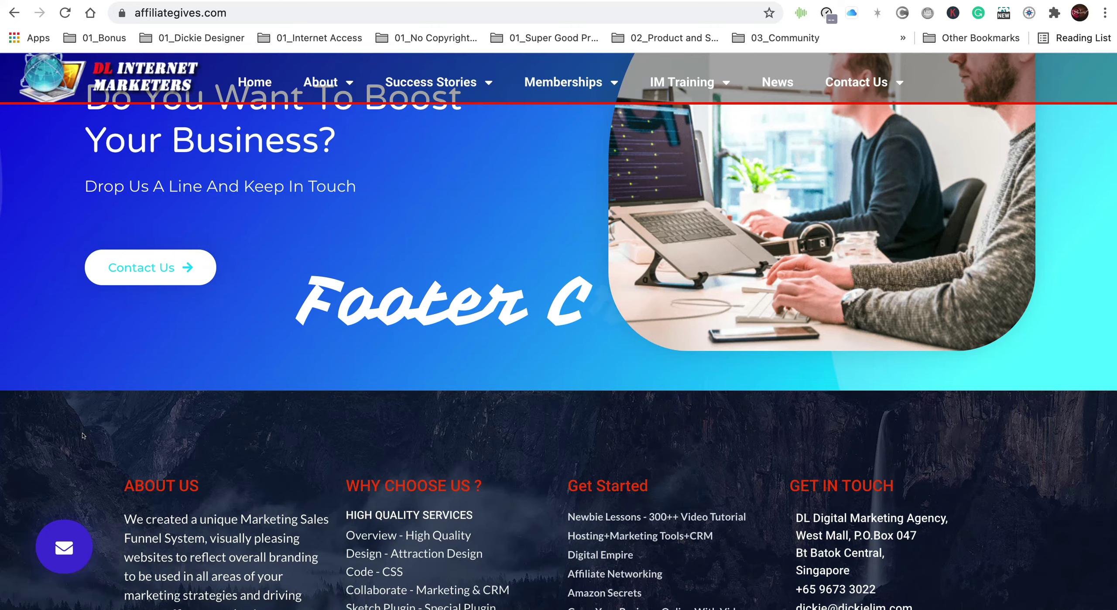
scroll(83, 436, down, 2)
scroll(82, 435, down, 1)
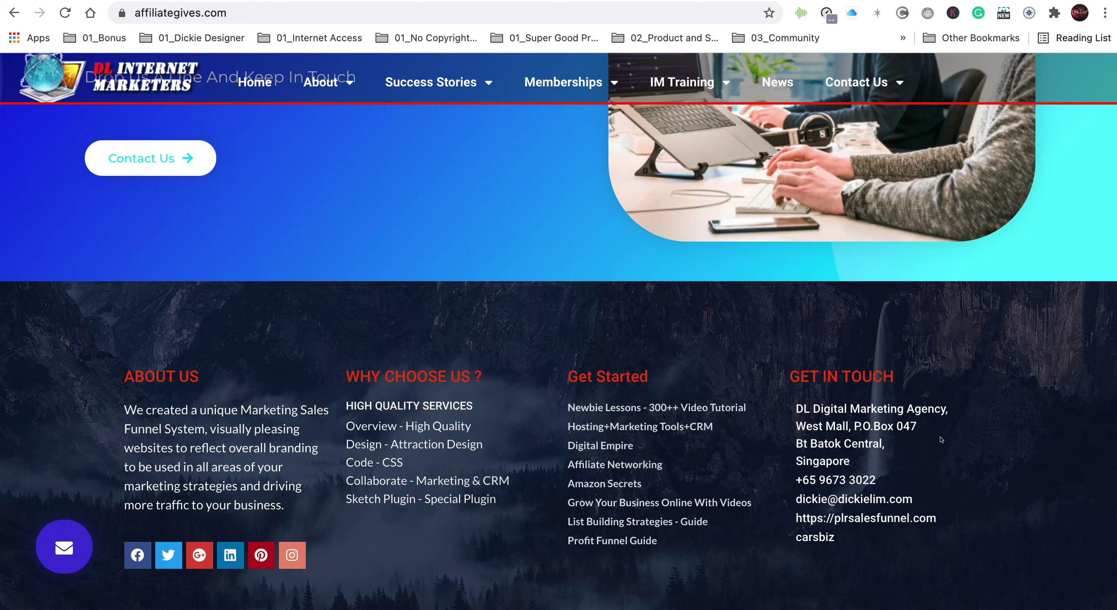
scroll(941, 398, down, 1)
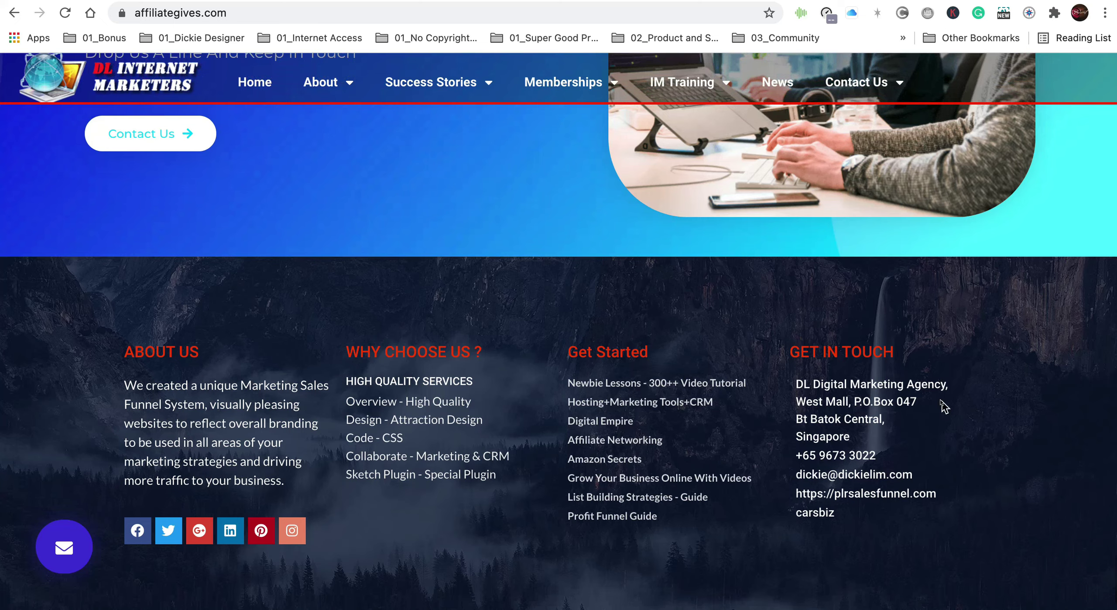
scroll(942, 401, up, 15)
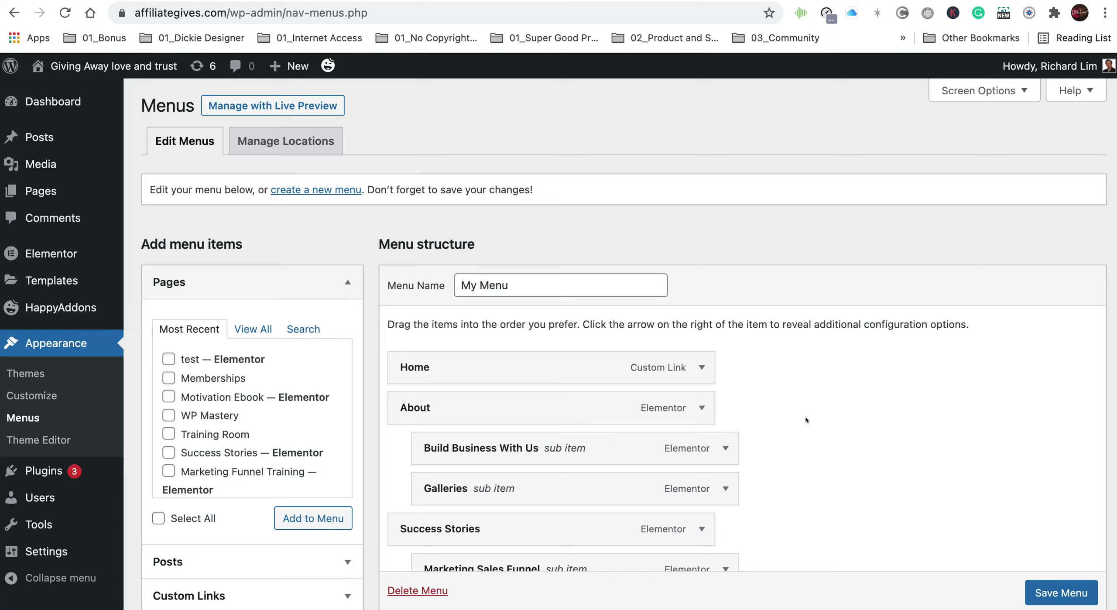
Step: Review the full structure of My Menu, from the Home item and its nested sub items to the Menu Settings
scroll(808, 396, down, 1)
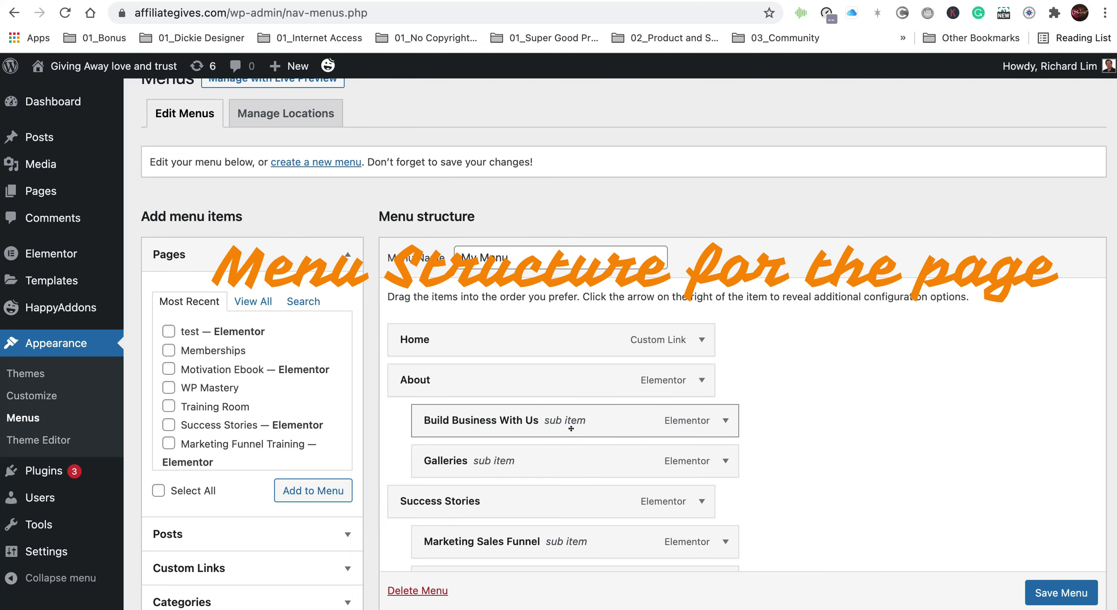
scroll(502, 436, down, 5)
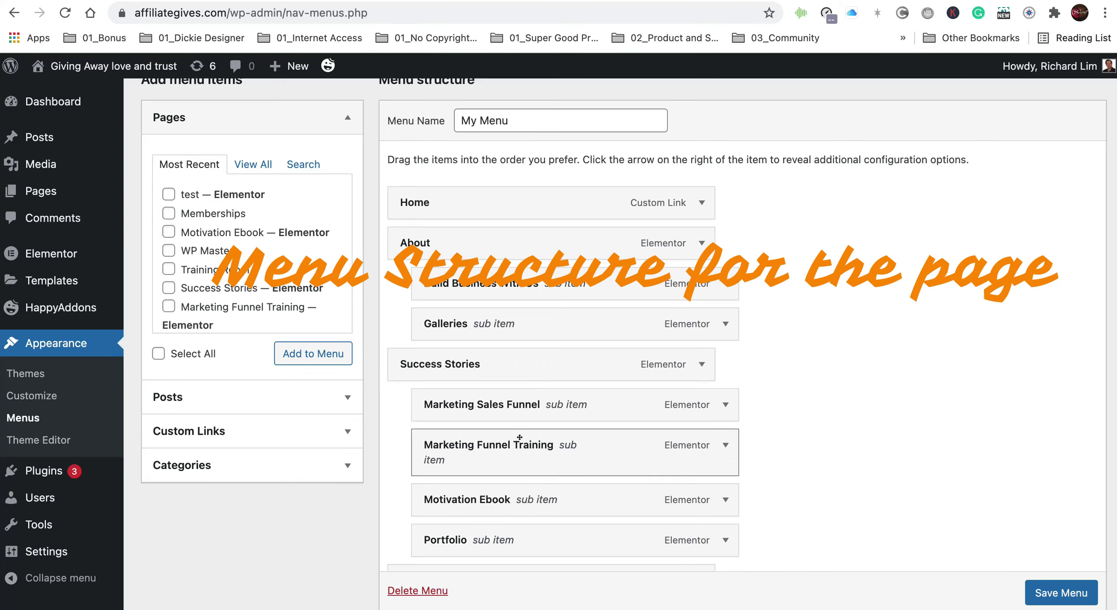
scroll(519, 441, down, 7)
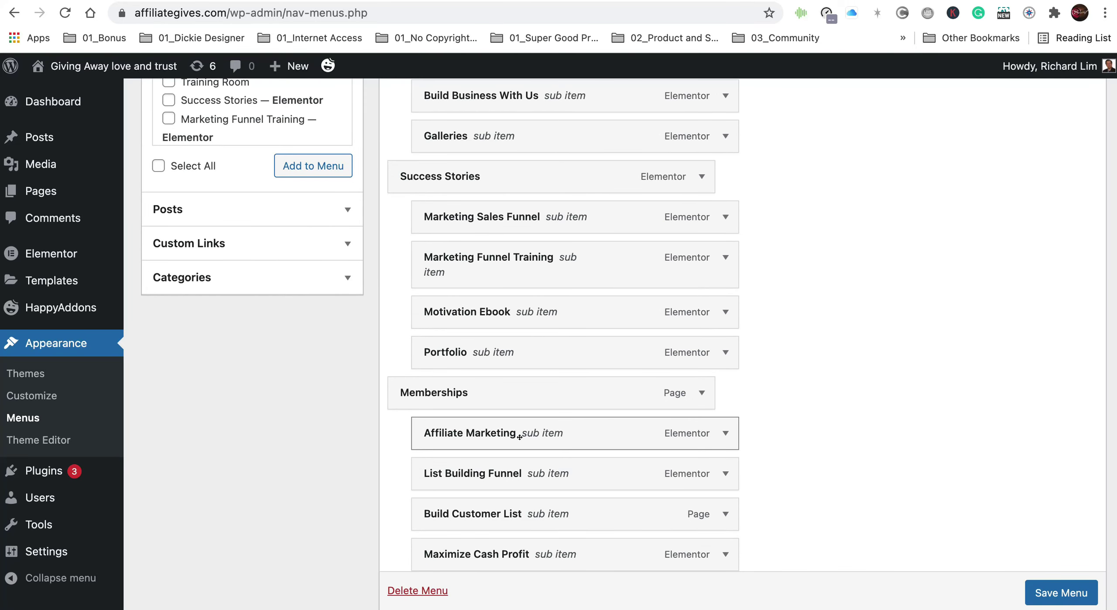
scroll(759, 395, down, 10)
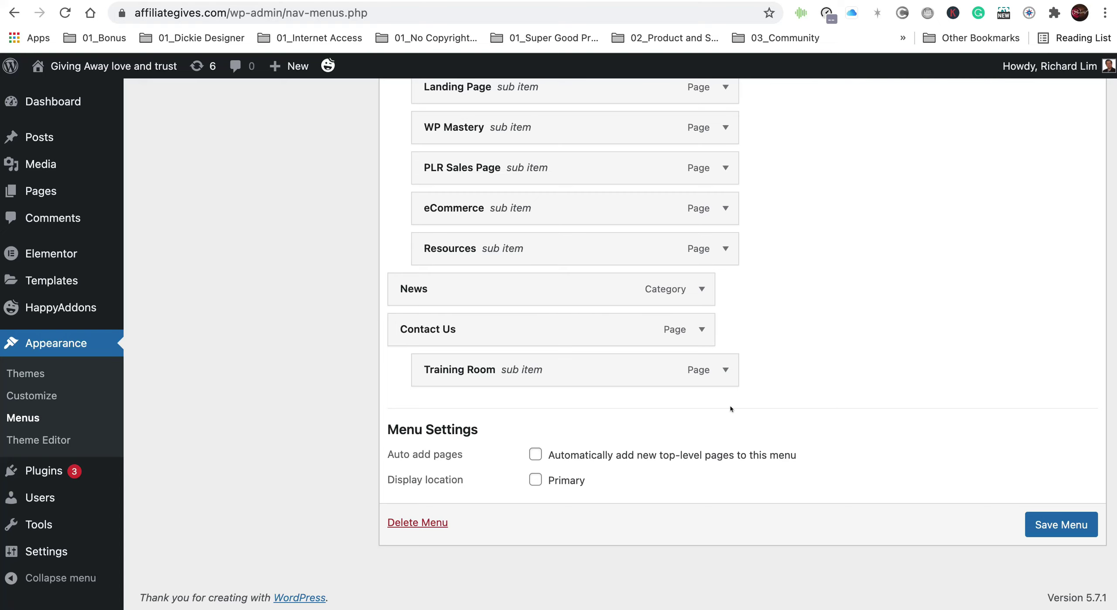
scroll(265, 405, up, 15)
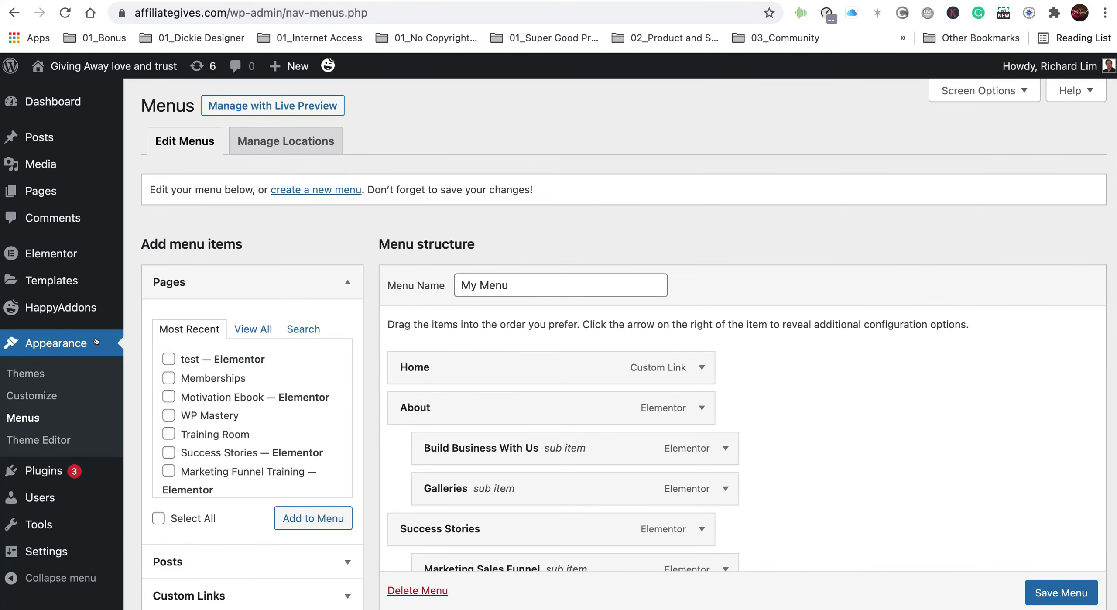
Step: Go to the Theme Builder templates and open Sticky Header AffiliateGives for editing with Elementor
mouse_move(27, 276)
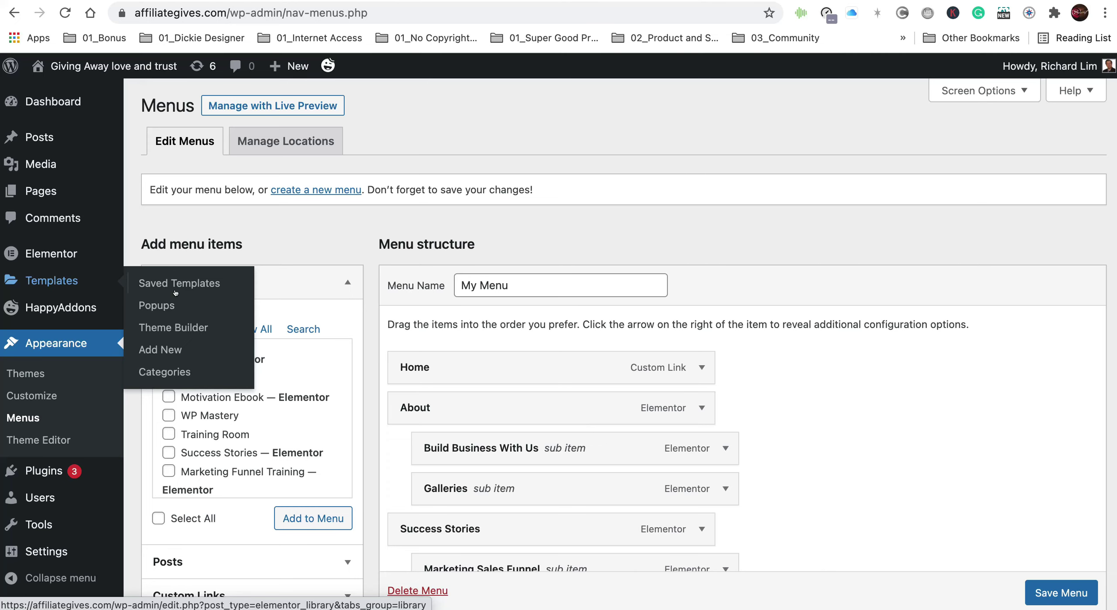
click(175, 326)
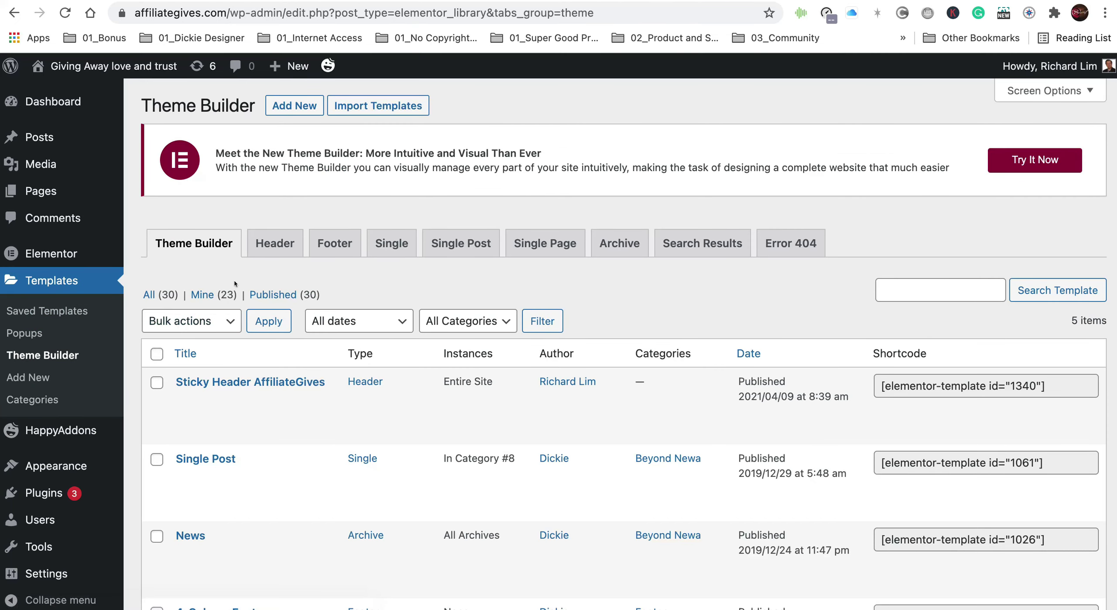
scroll(261, 280, down, 5)
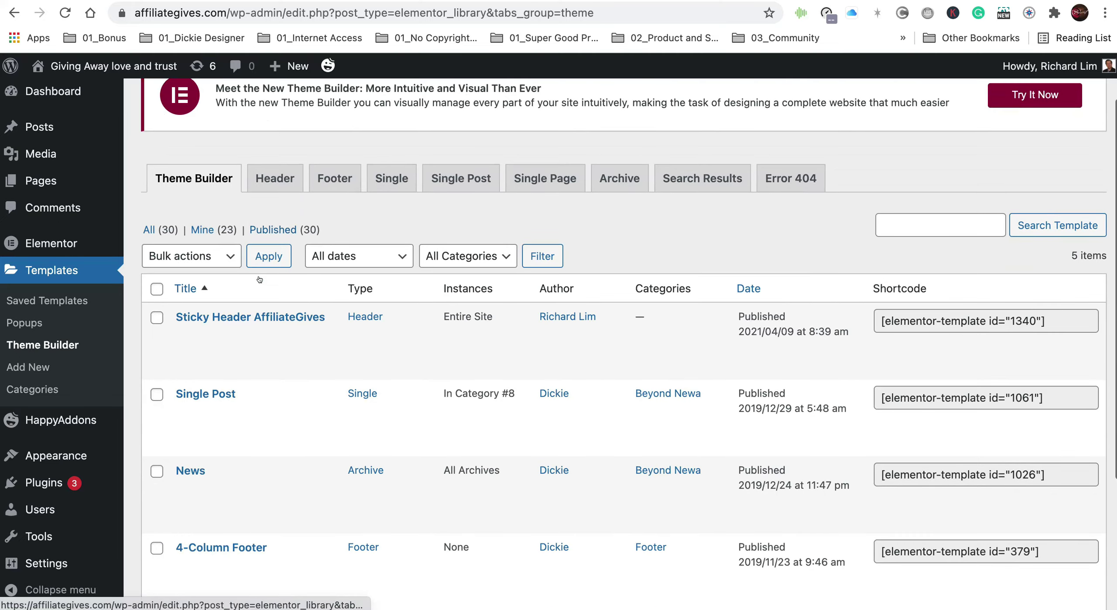
scroll(264, 279, down, 2)
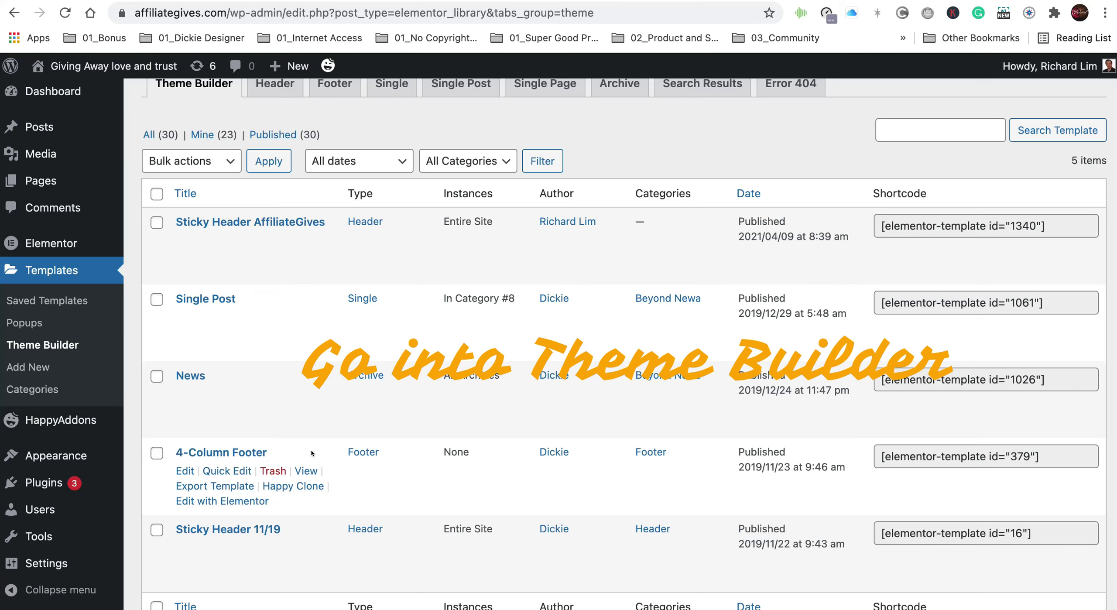
scroll(311, 453, up, 4)
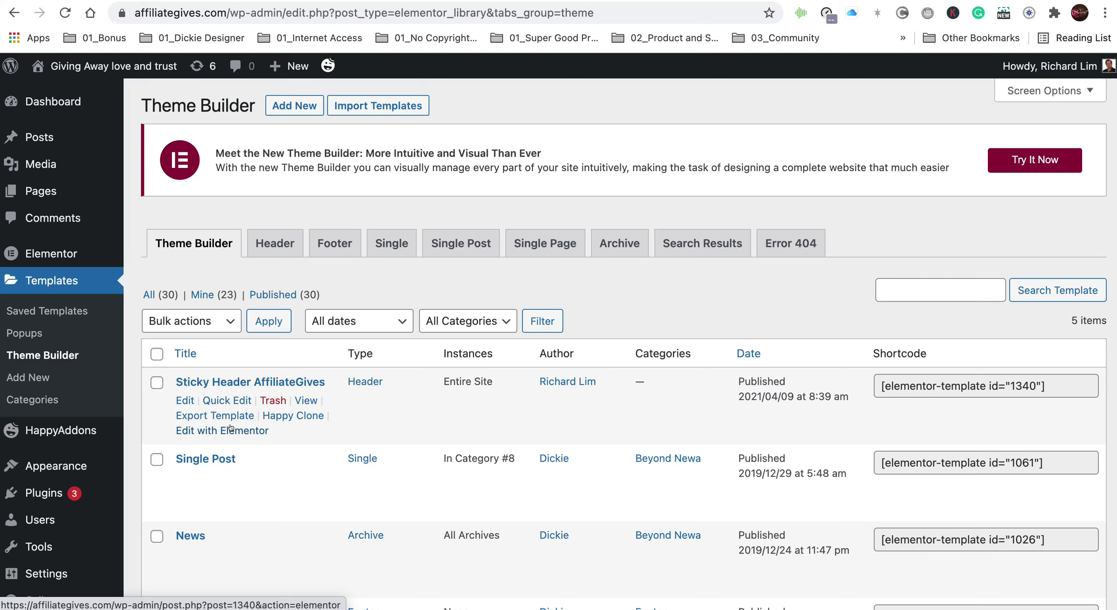
click(227, 428)
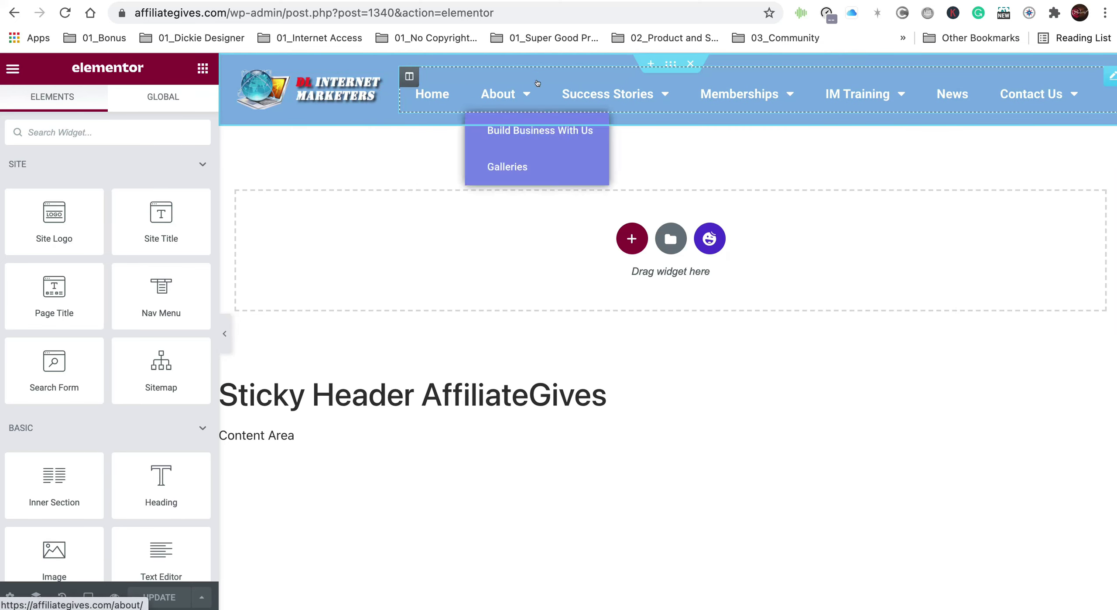
Step: Check the header's submenus in the editor preview and browse the widget list to the Nav Menu widget under Pro
mouse_move(631, 82)
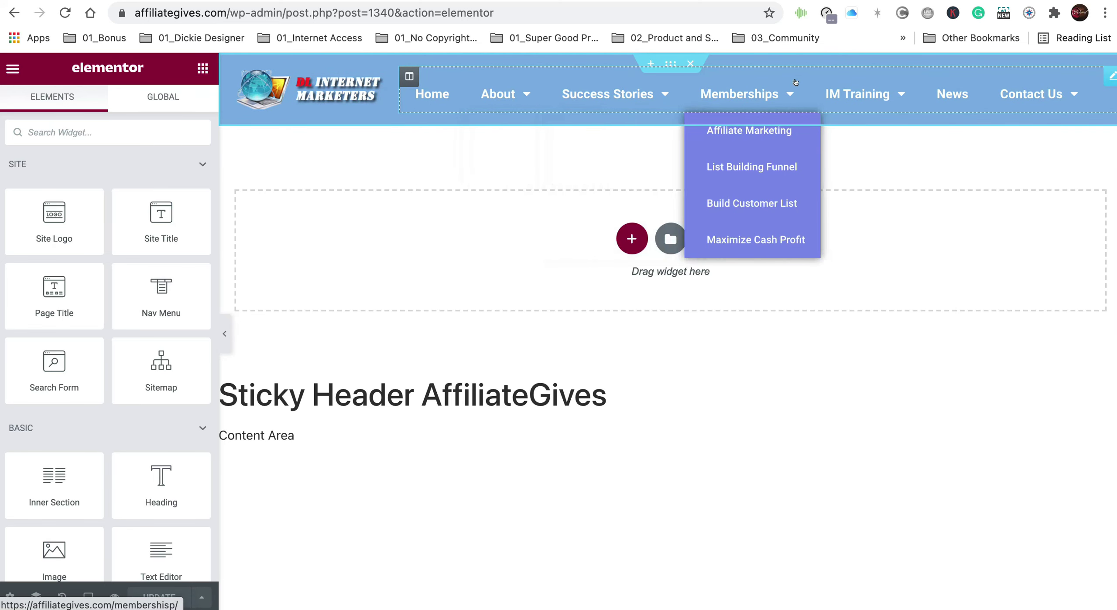
mouse_move(834, 89)
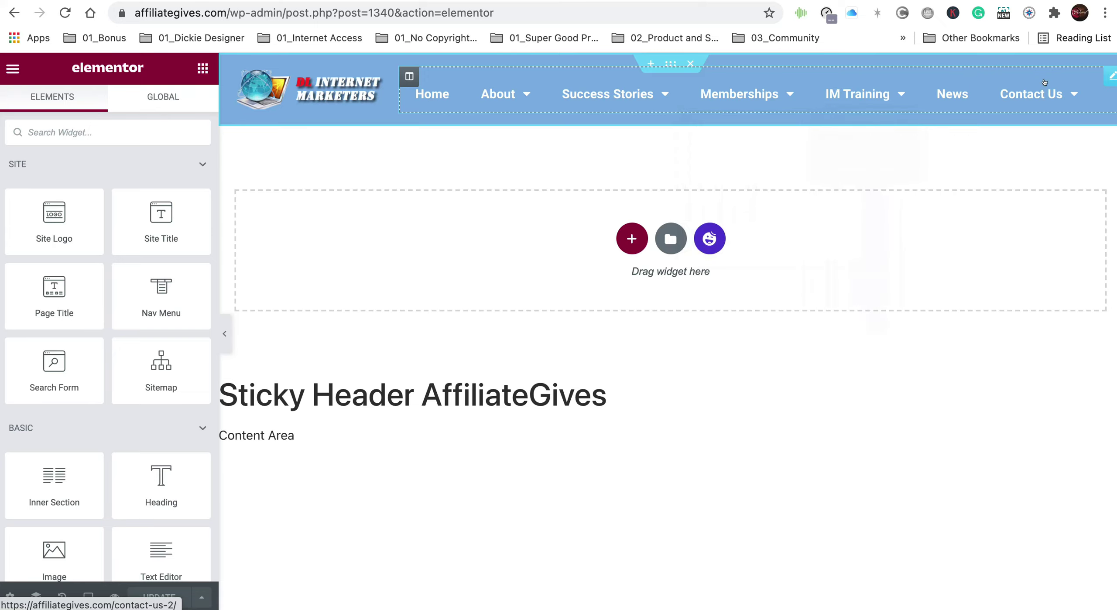
mouse_move(1041, 91)
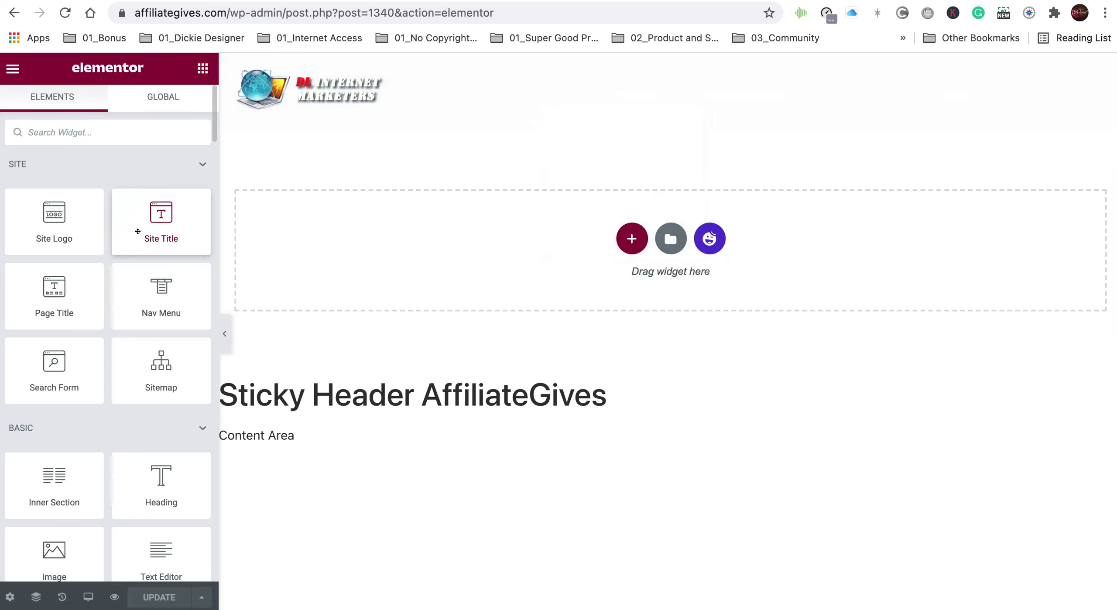
scroll(139, 245, down, 7)
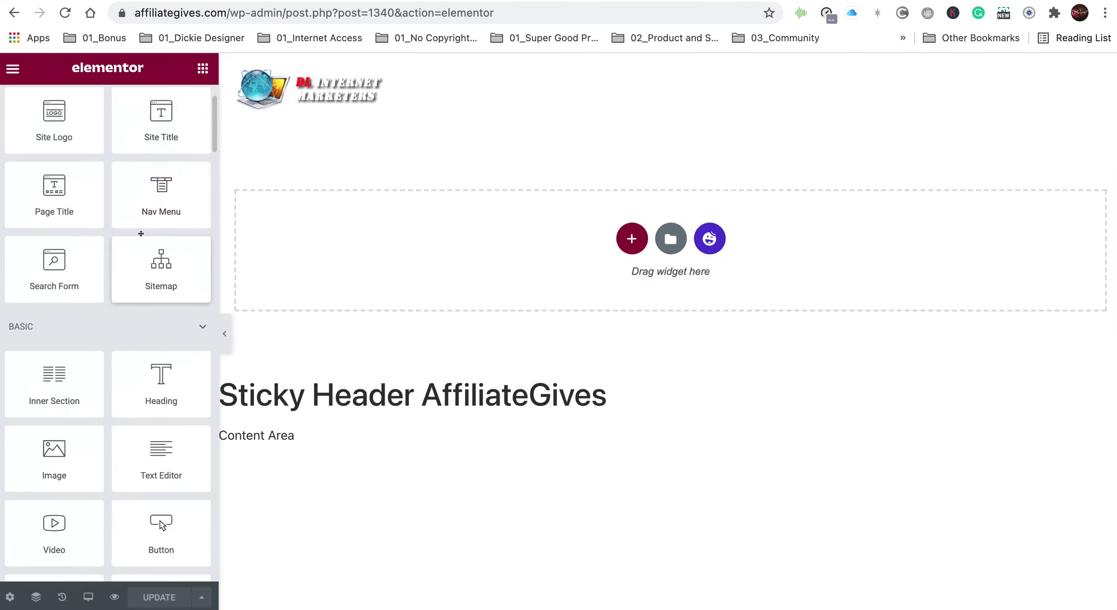
scroll(141, 234, down, 8)
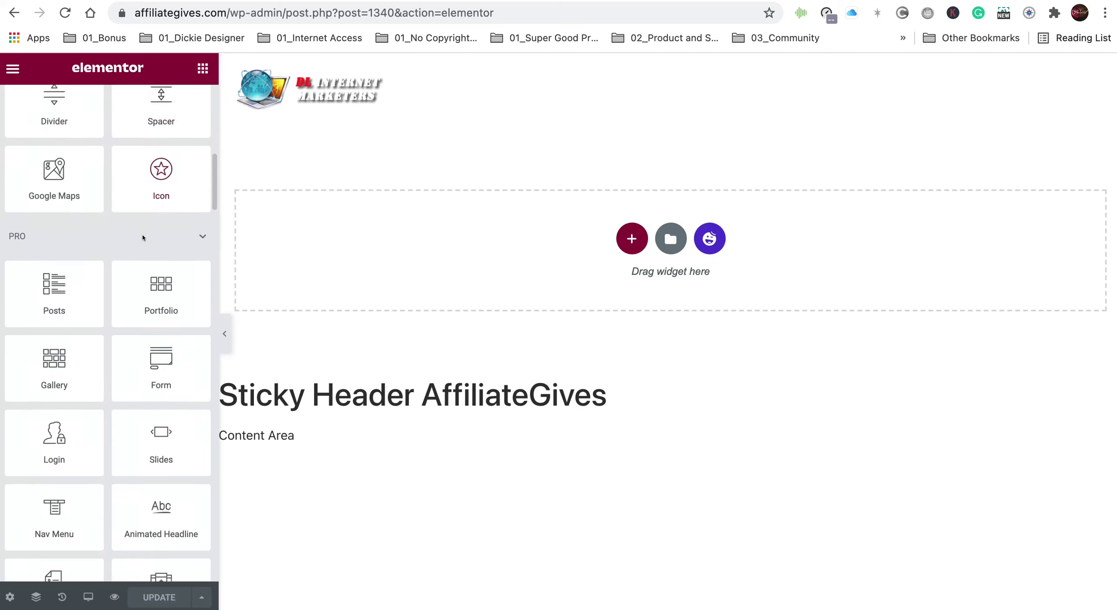
scroll(141, 234, down, 6)
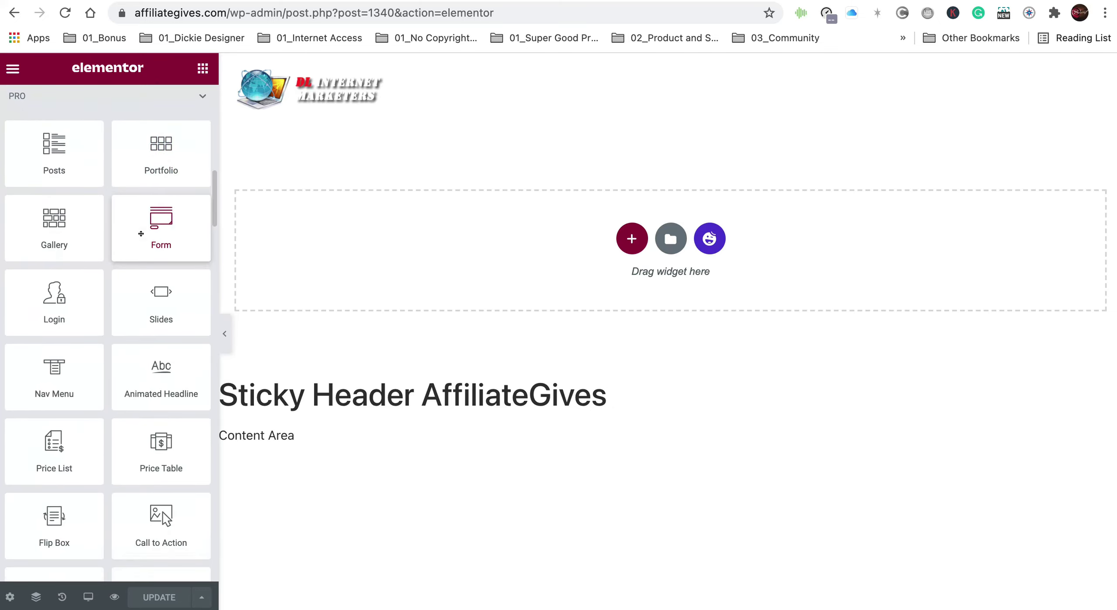
scroll(141, 234, down, 1)
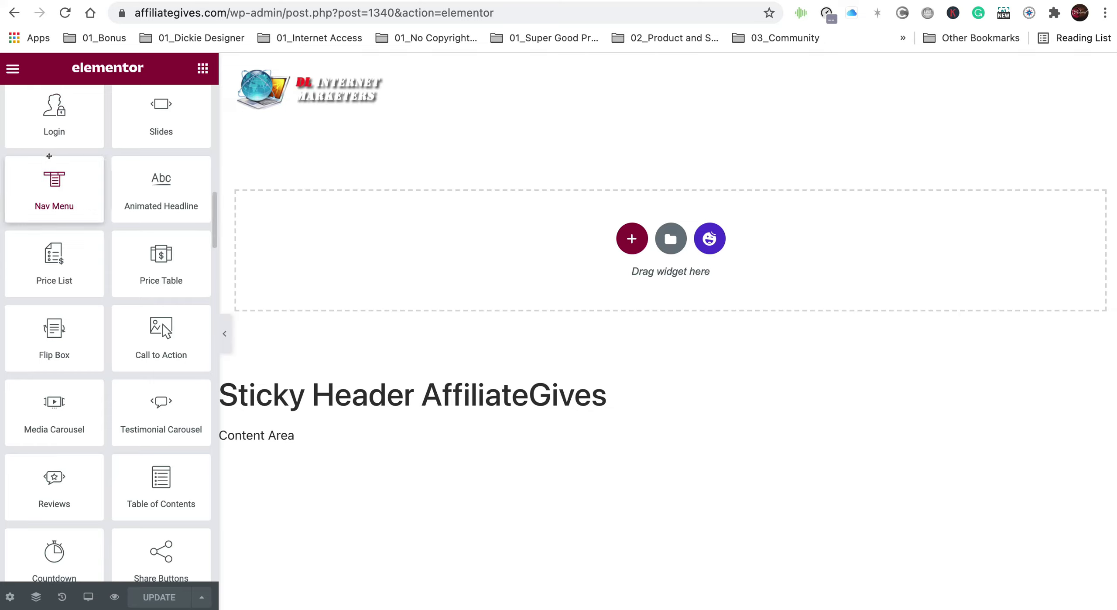
Step: Open the header section's settings and review its layout options, from content width and minimum height to column position and HTML tag
mouse_move(580, 76)
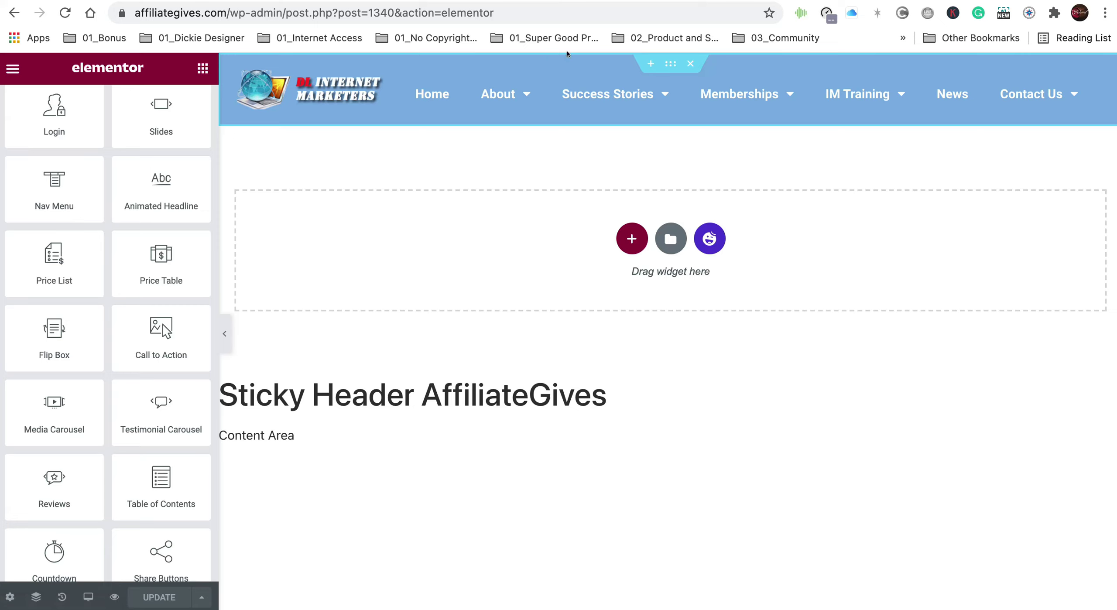
click(665, 60)
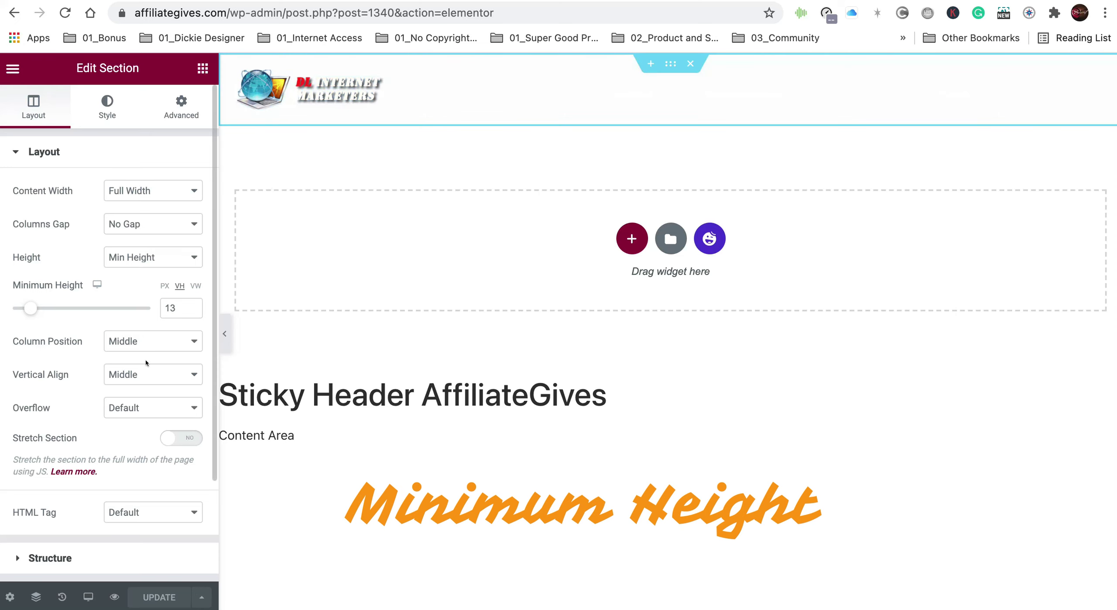
scroll(146, 363, down, 5)
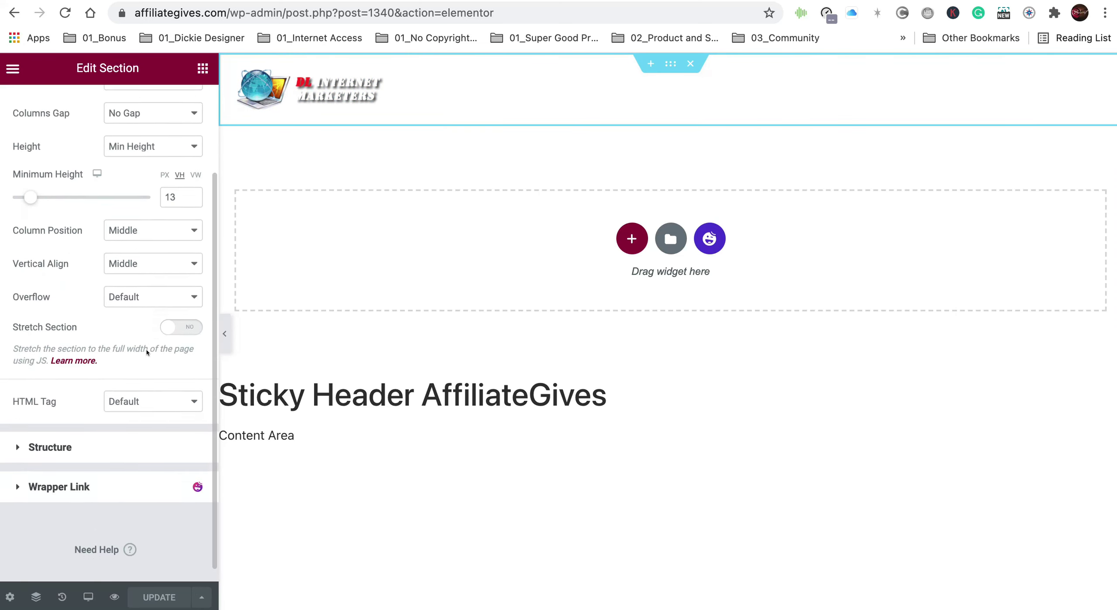
scroll(147, 352, up, 5)
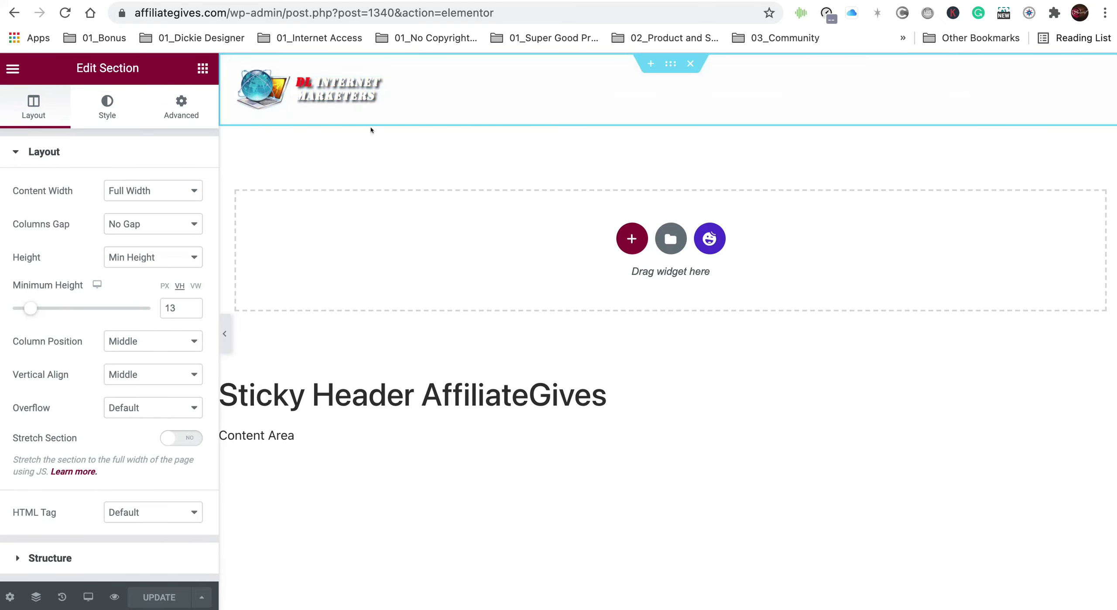
Step: Check the header section's background style and the image settings of the logo
click(106, 107)
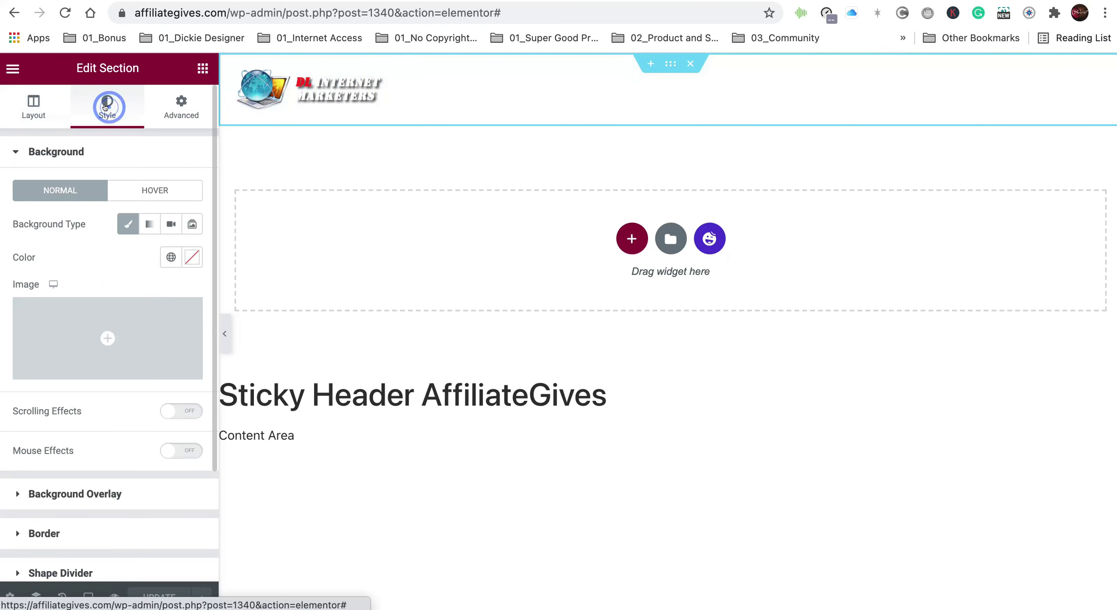
click(333, 88)
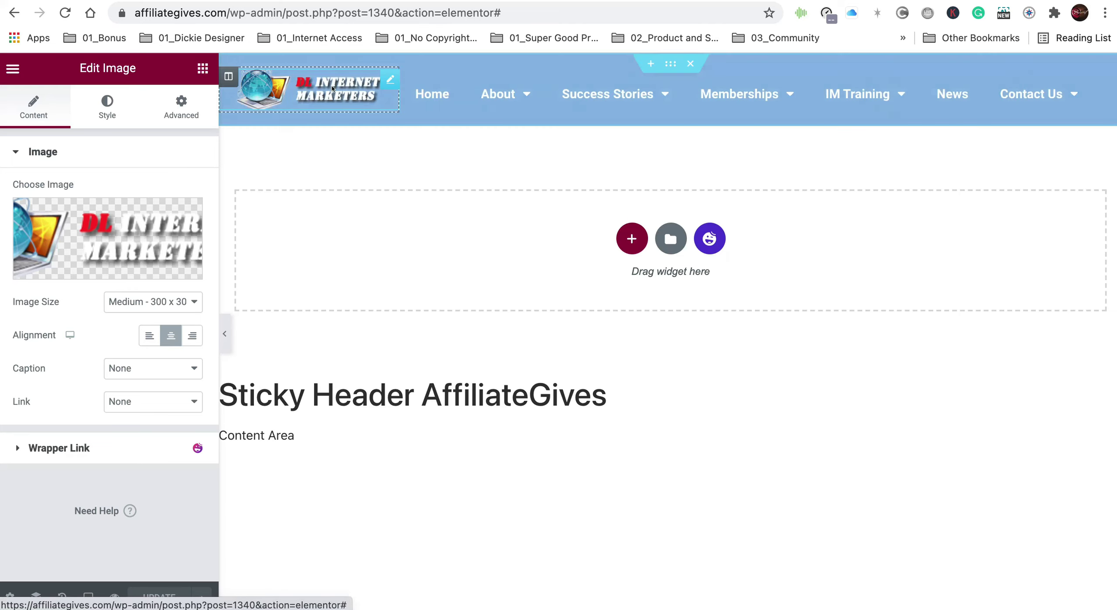
Step: Open the header section's Sticky Header Effects and examine the Enable, Enable On devices and Scroll Distance settings
click(666, 61)
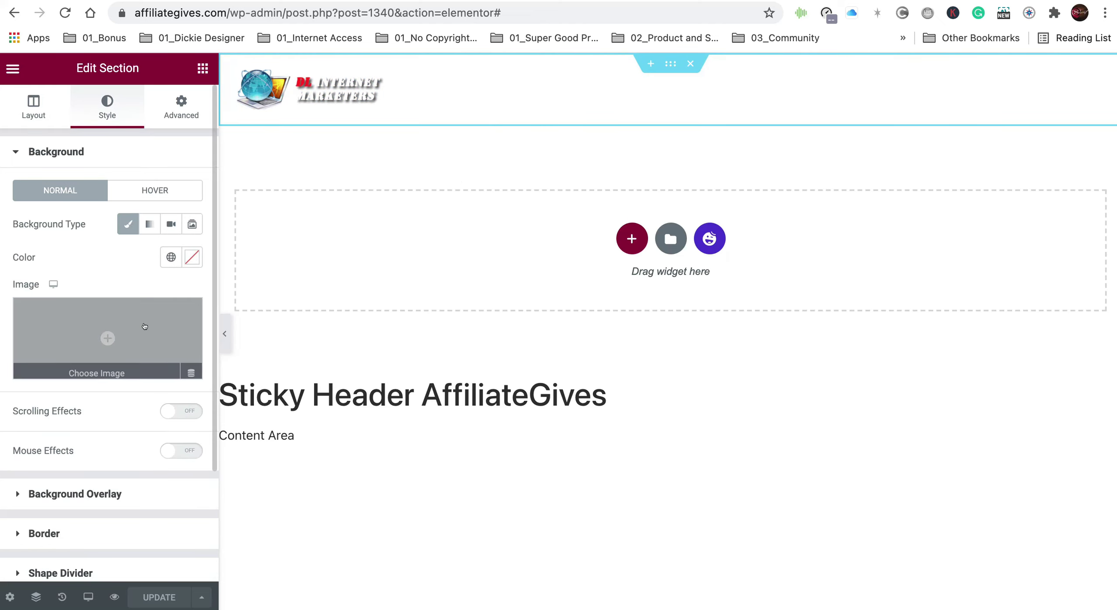
click(179, 103)
scroll(75, 292, down, 4)
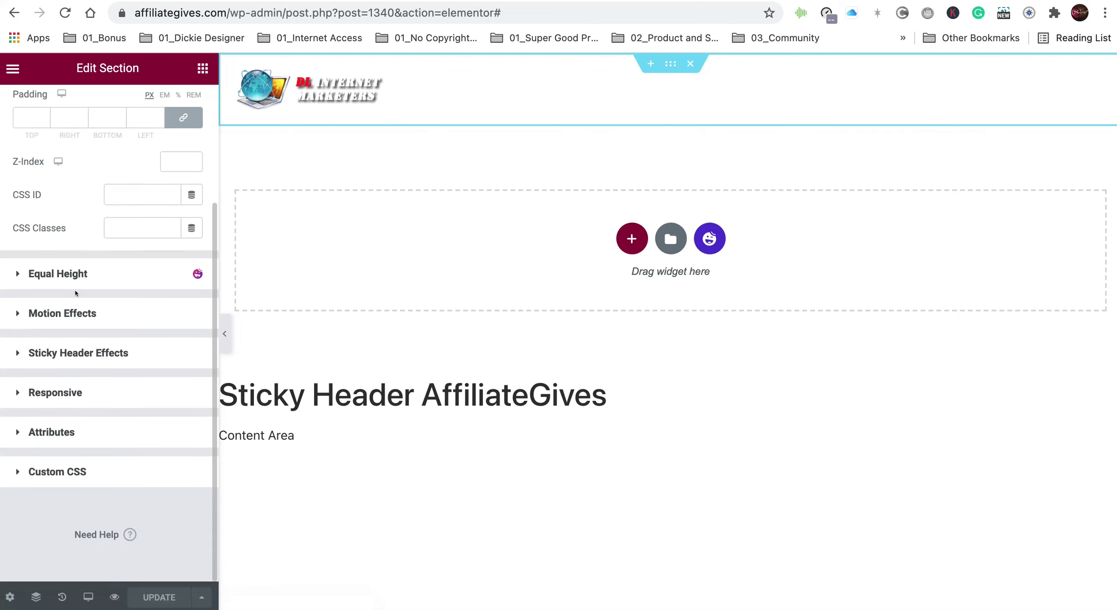
click(57, 351)
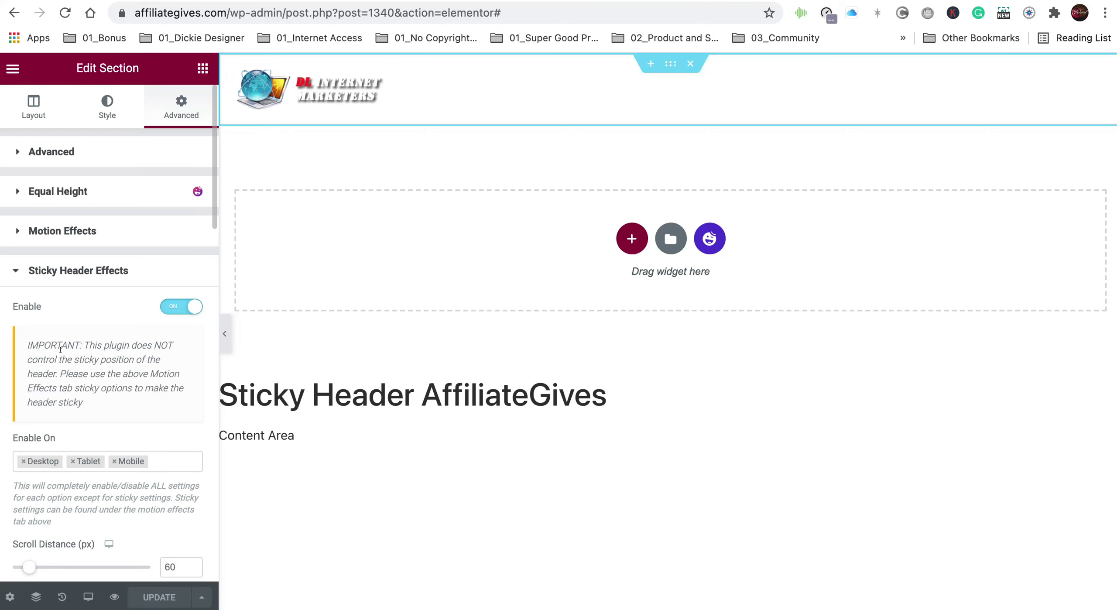
scroll(60, 349, down, 5)
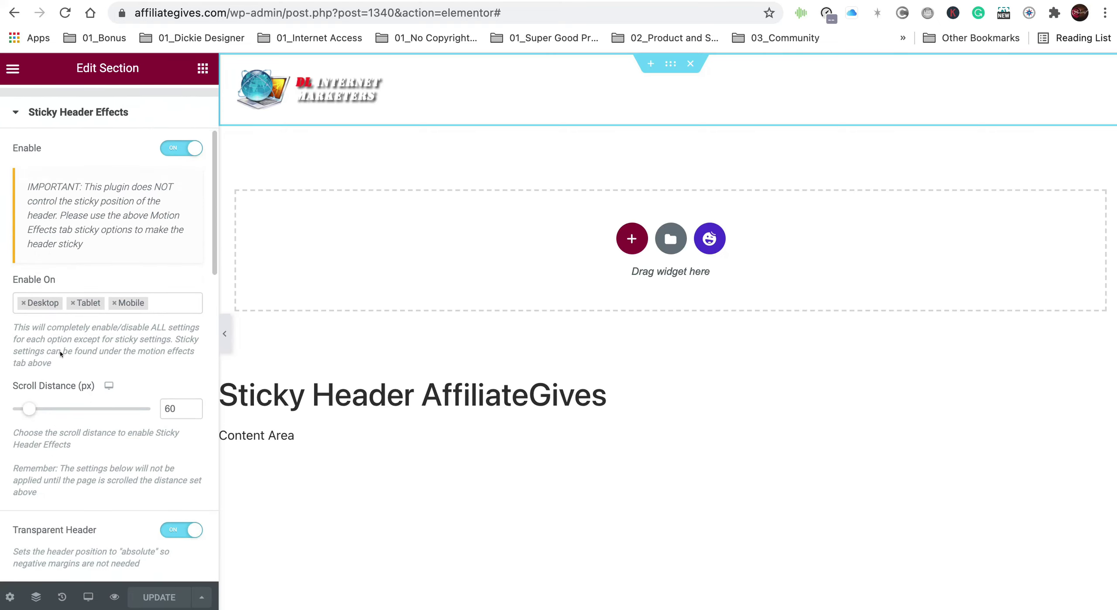
scroll(113, 295, up, 3)
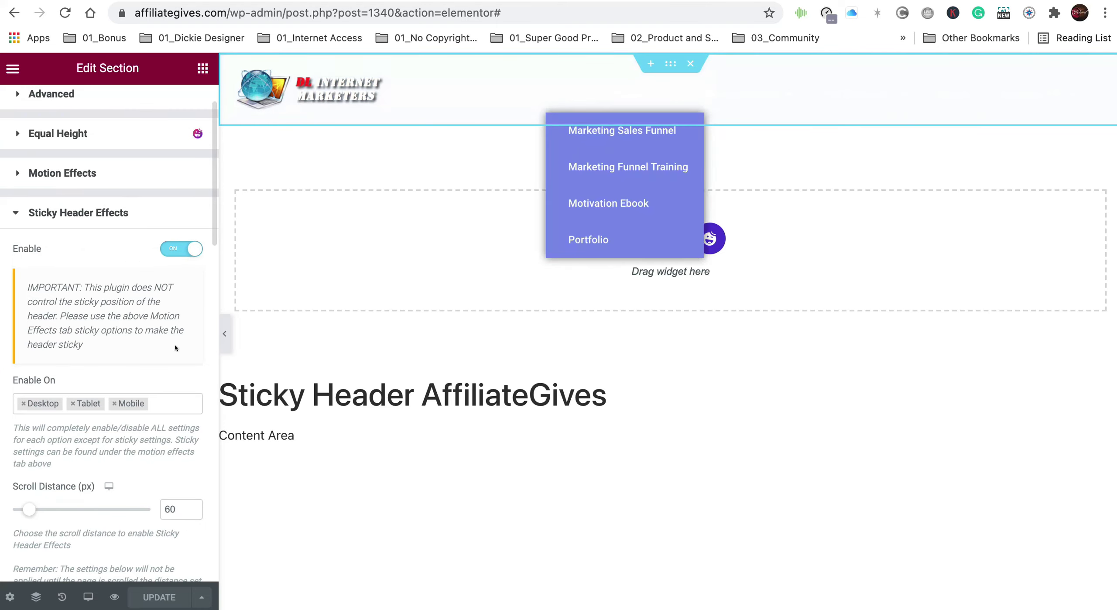
scroll(155, 298, down, 5)
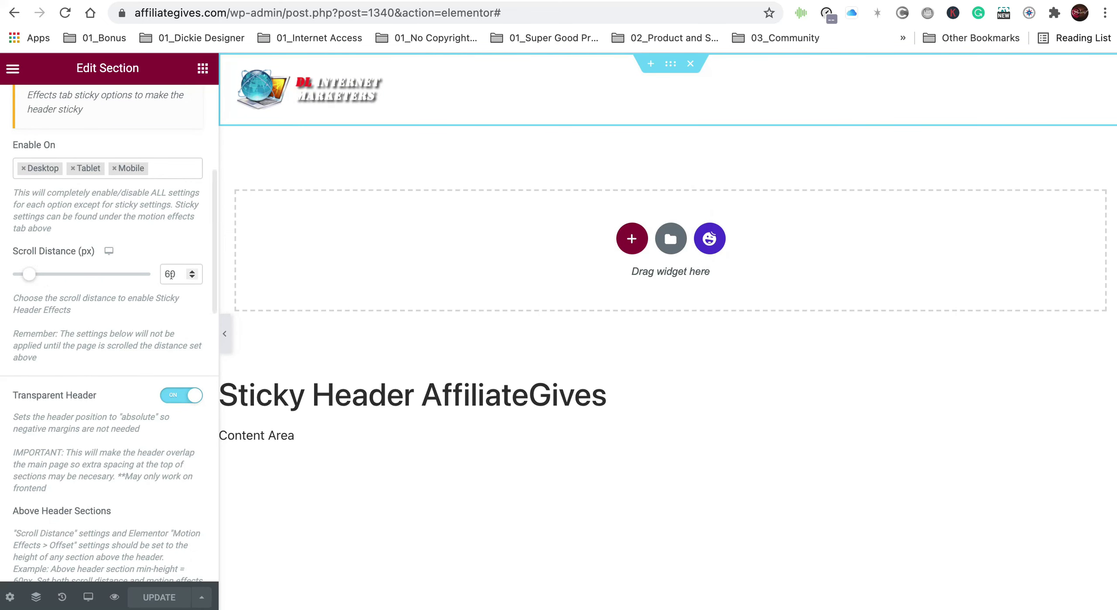
click(501, 190)
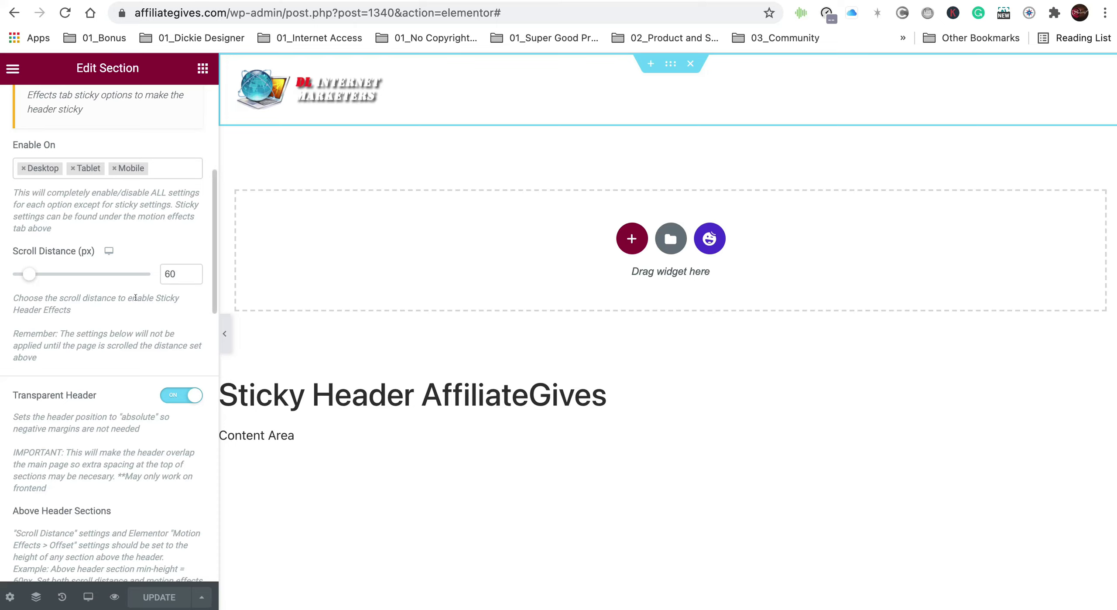
Step: Review the remaining Sticky Header Effects, including Transparent Header, Background Color, Bottom Border, Shrink Header, logo and blur options
scroll(135, 297, down, 3)
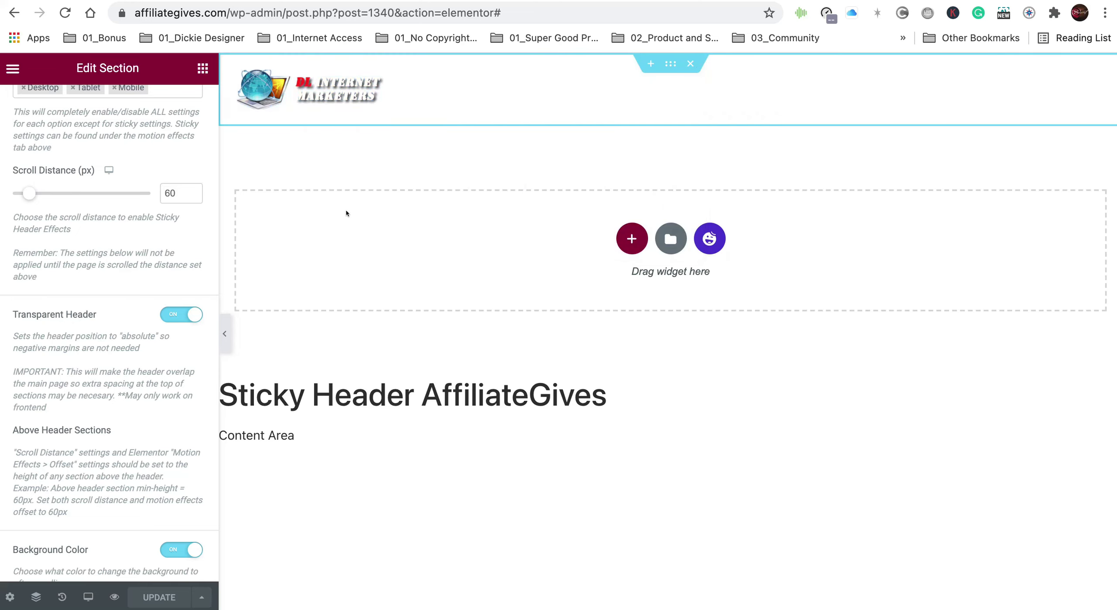
scroll(175, 279, down, 5)
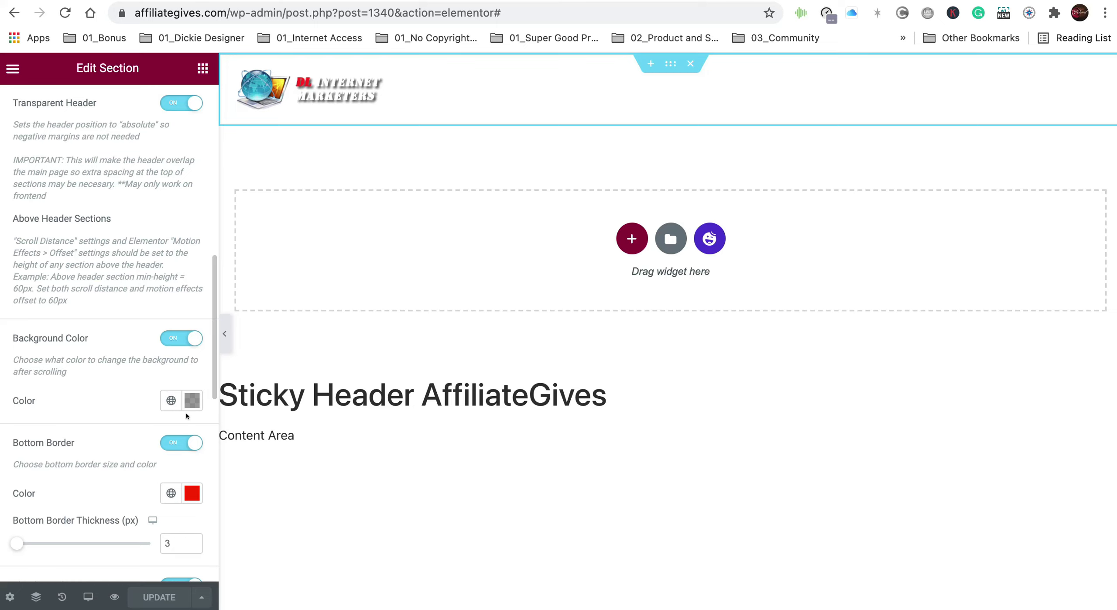
scroll(75, 415, down, 4)
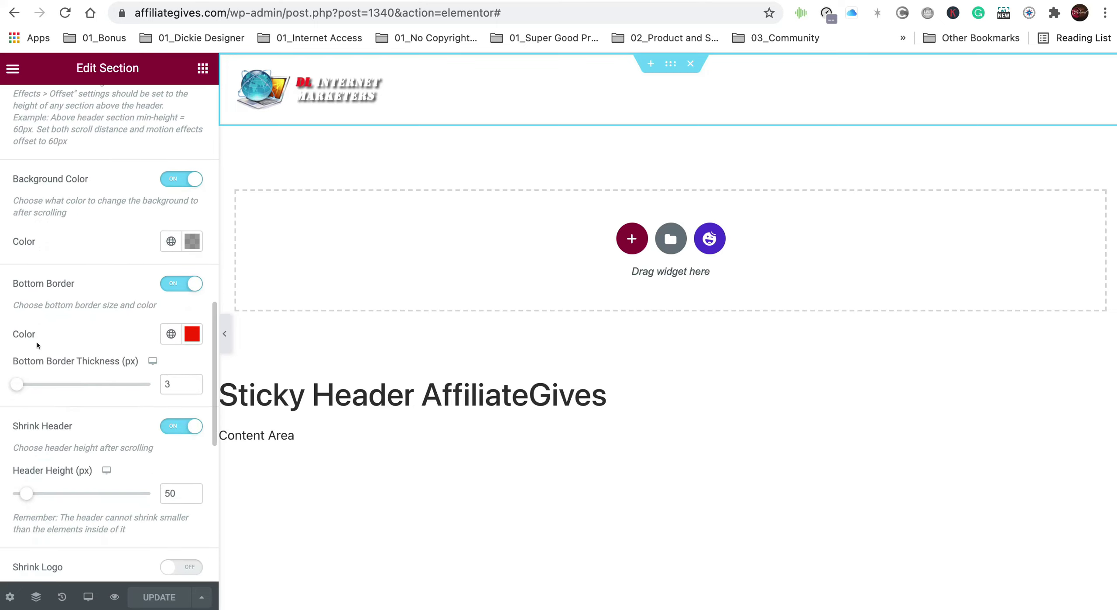
scroll(176, 382, down, 2)
scroll(170, 388, down, 1)
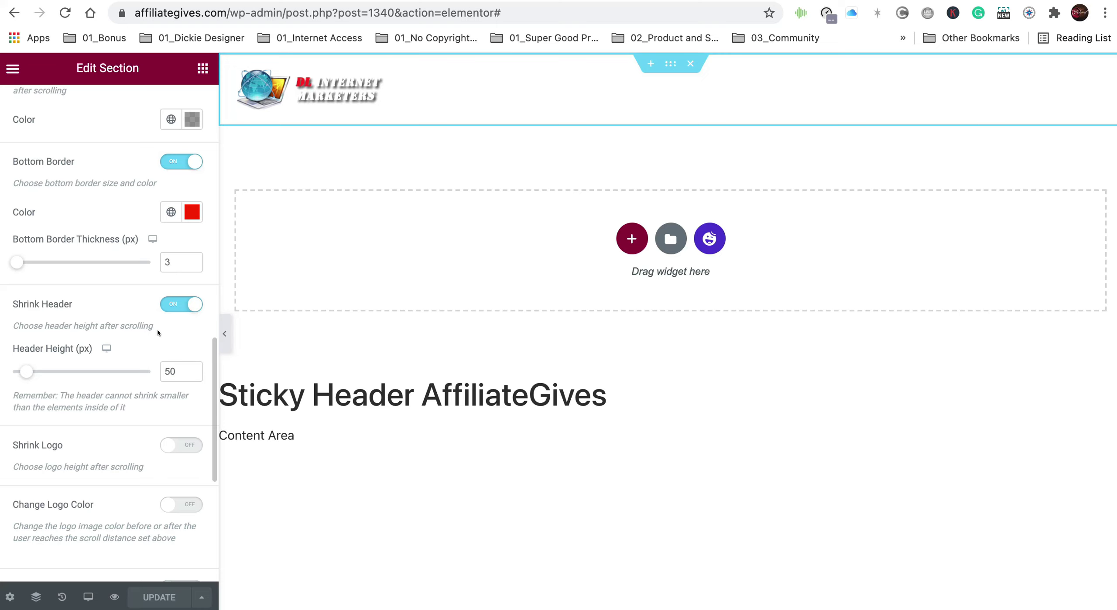
scroll(158, 333, down, 2)
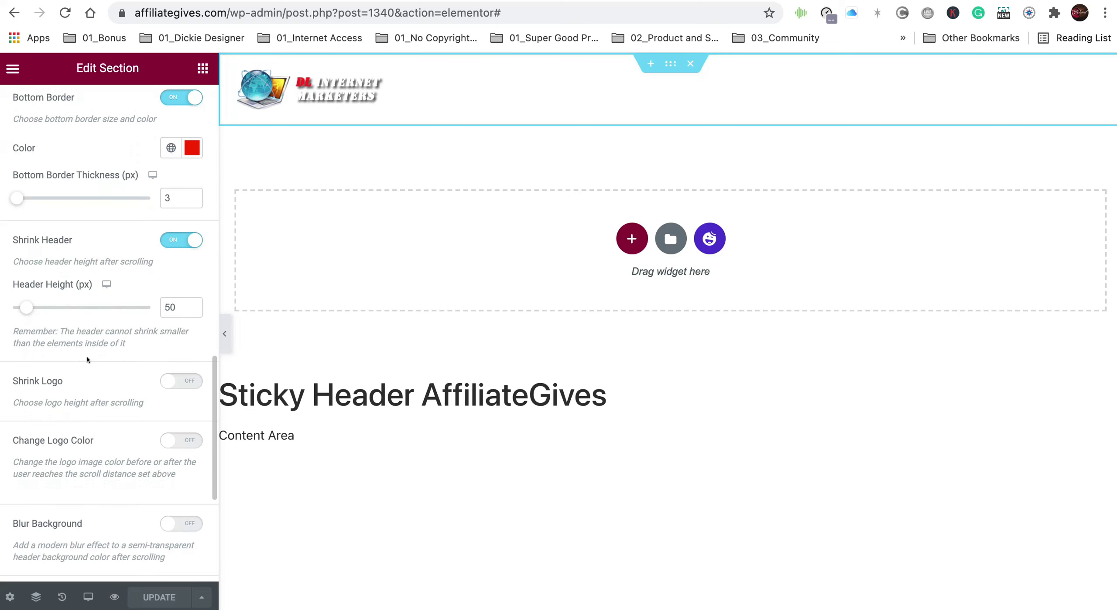
scroll(87, 356, down, 4)
scroll(88, 356, down, 2)
scroll(87, 356, up, 20)
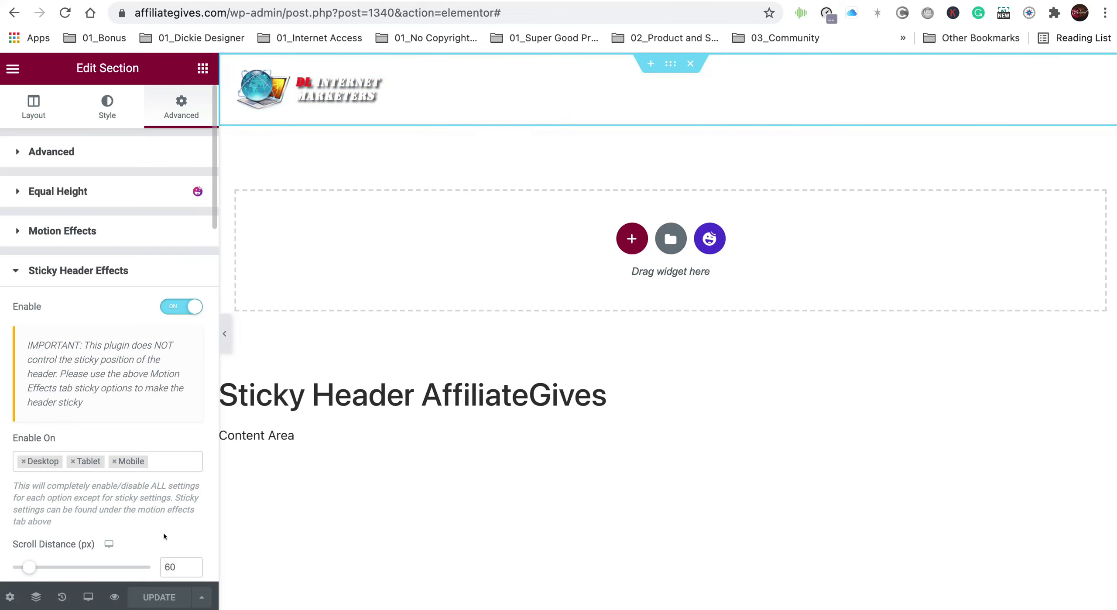
Step: Show the header template's additional save options, including Display Conditions and Save as Template
click(200, 599)
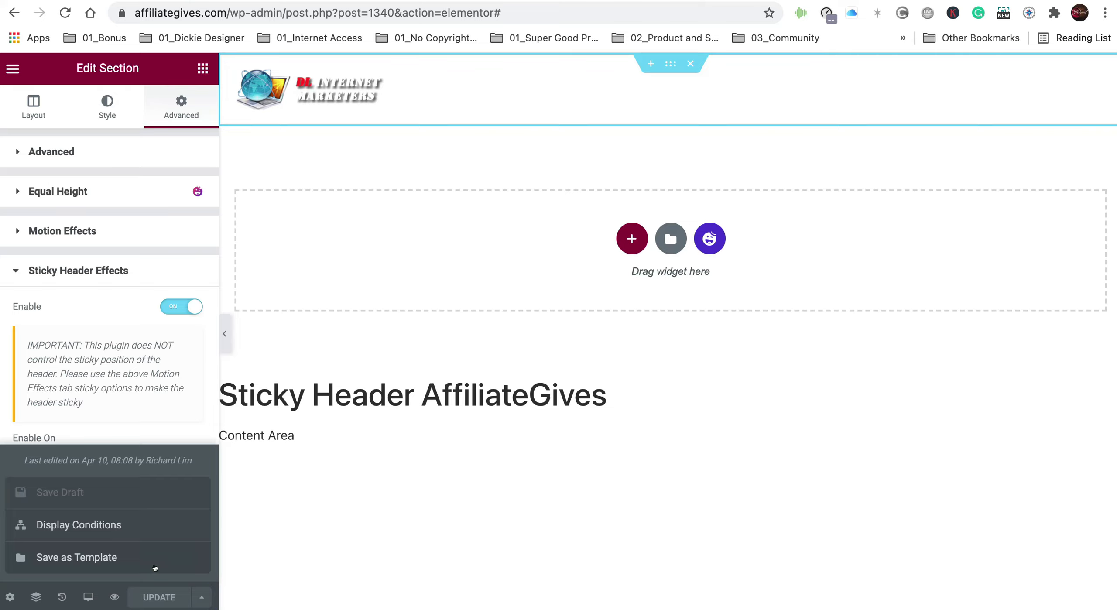